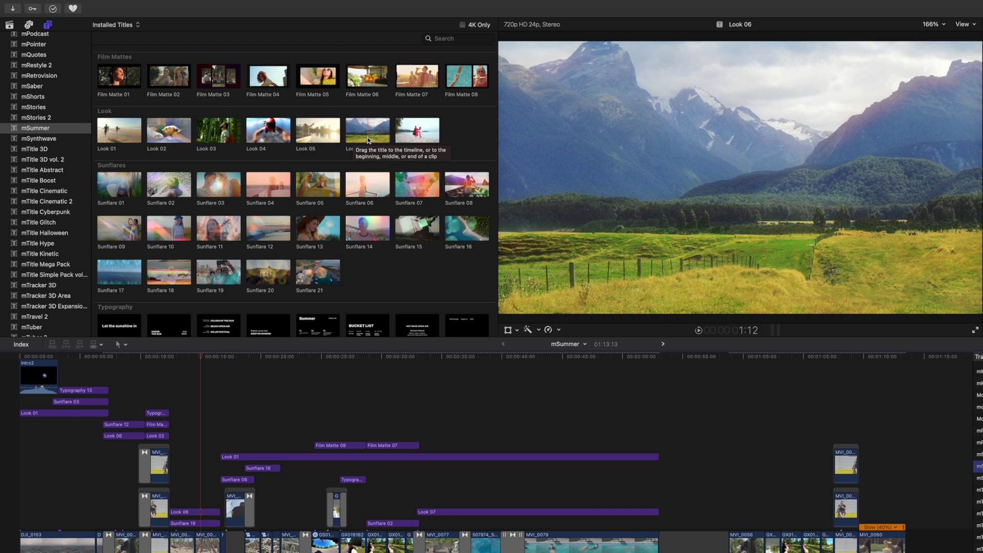
Step: Look through the mSummer titles and skim the timeline sections where looks, sunflares and film mattes are applied
{"action": "scroll", "coordinate": [367, 256], "scroll_direction": "down", "scroll_amount": 3}
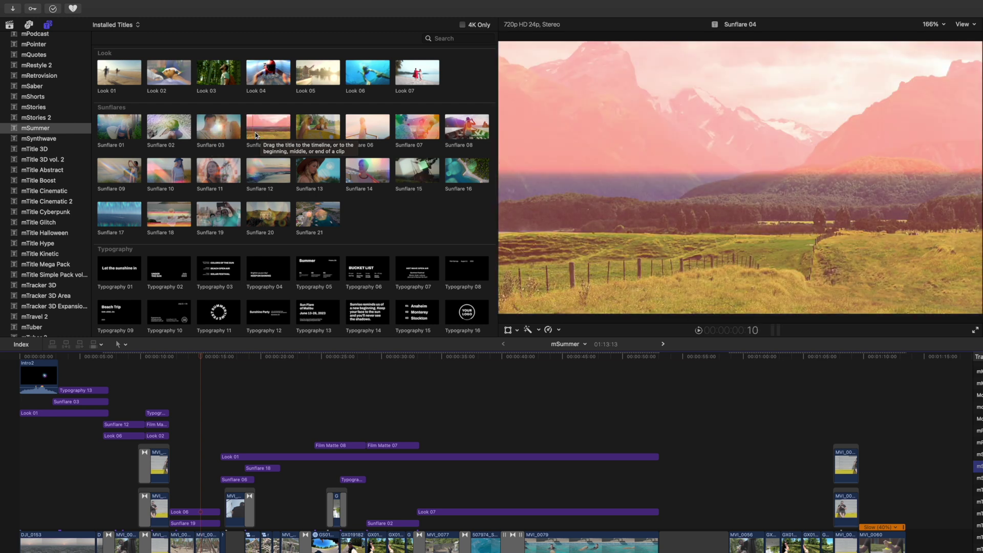
{"action": "scroll", "coordinate": [404, 177], "scroll_direction": "down", "scroll_amount": 1}
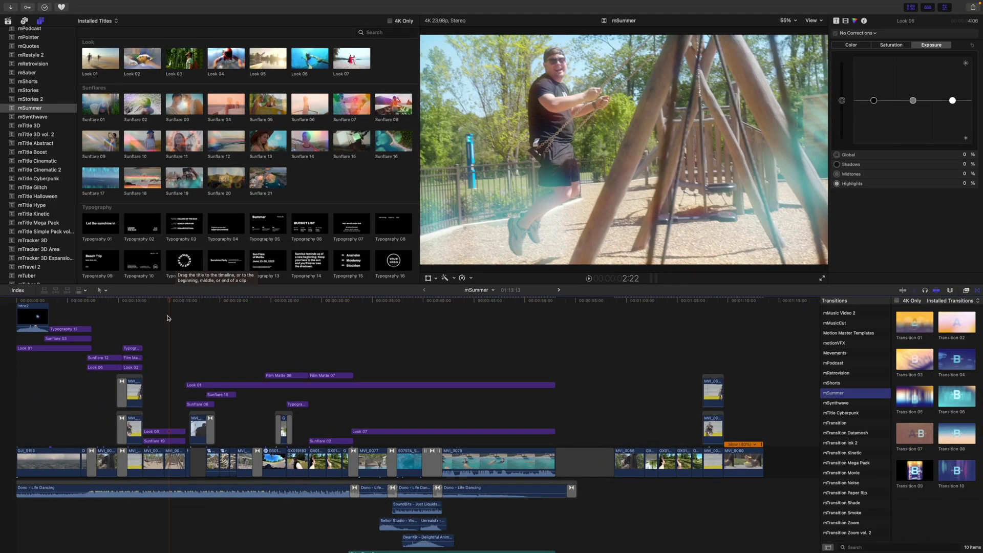
{"action": "left_click_drag", "start_coordinate": [168, 303], "coordinate": [72, 310]}
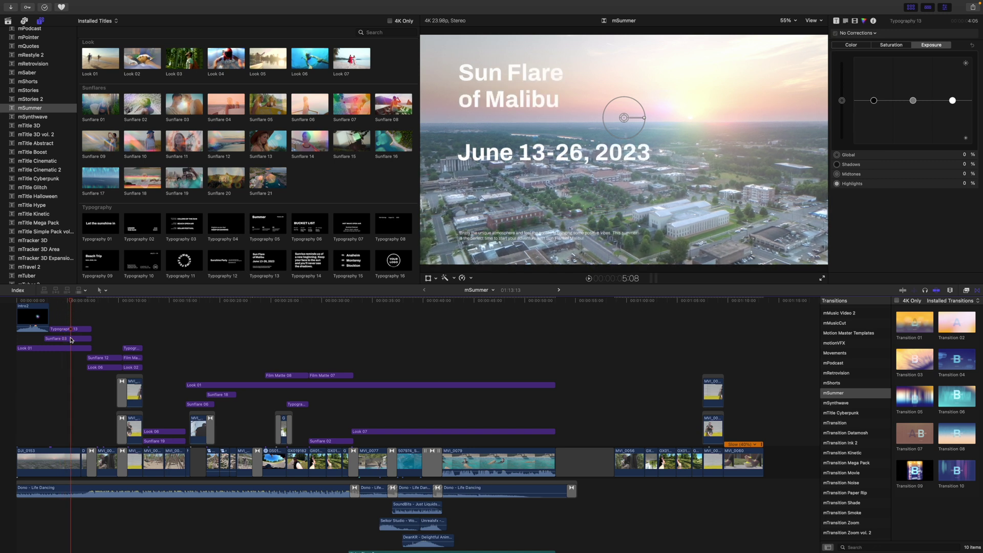
{"action": "left_click_drag", "start_coordinate": [71, 302], "coordinate": [91, 302]}
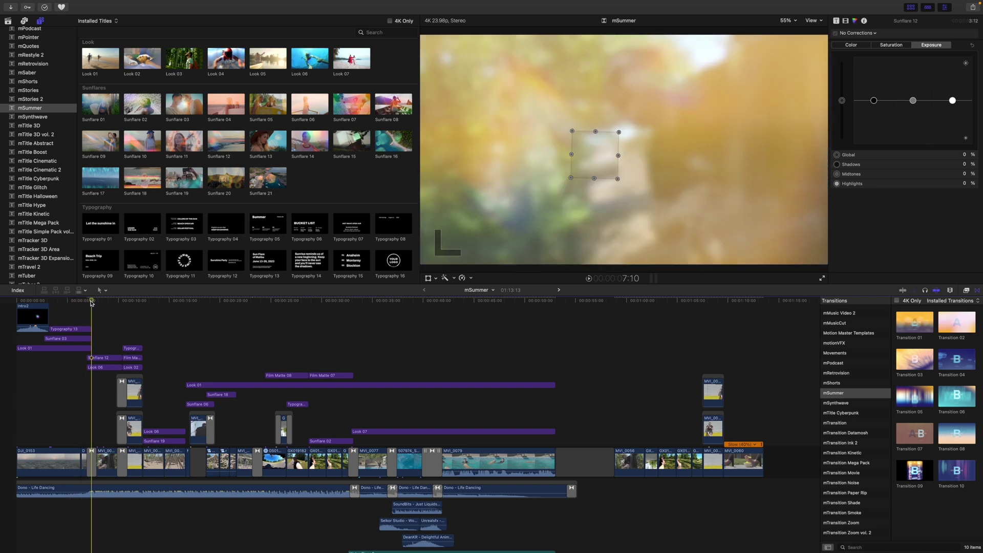
{"action": "left_click_drag", "start_coordinate": [94, 302], "coordinate": [136, 305]}
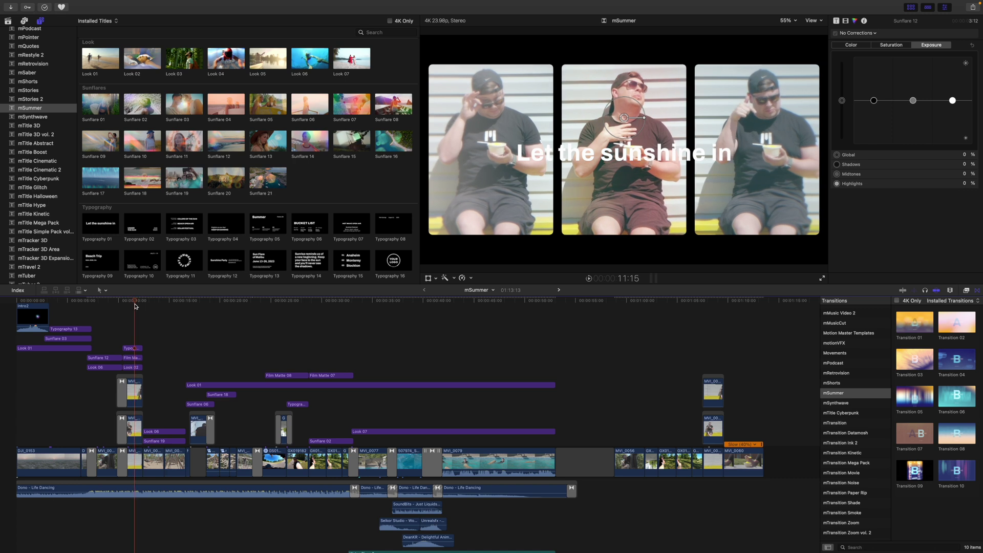
{"action": "left_click_drag", "start_coordinate": [140, 306], "coordinate": [267, 313]}
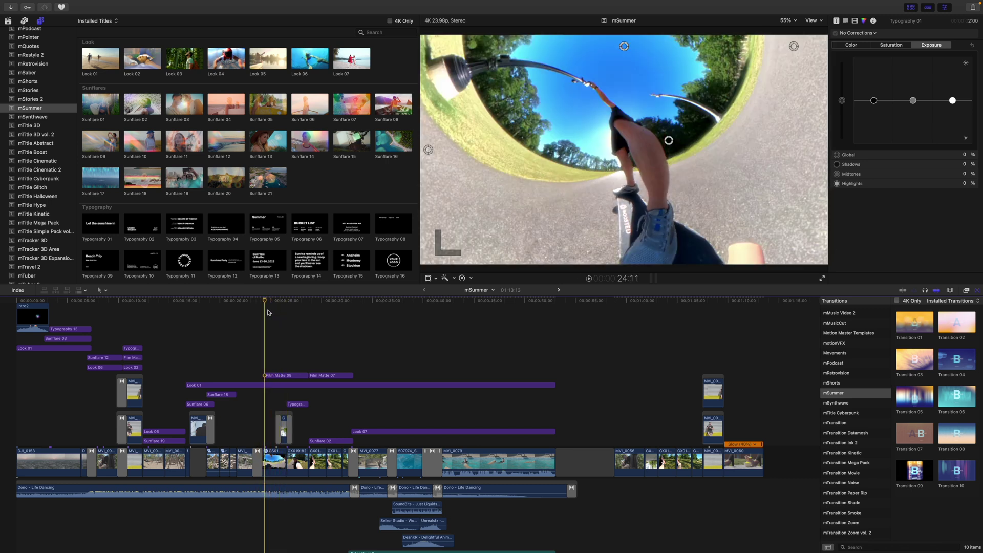
{"action": "key", "text": "space"}
{"action": "left_click_drag", "start_coordinate": [276, 313], "coordinate": [526, 338]}
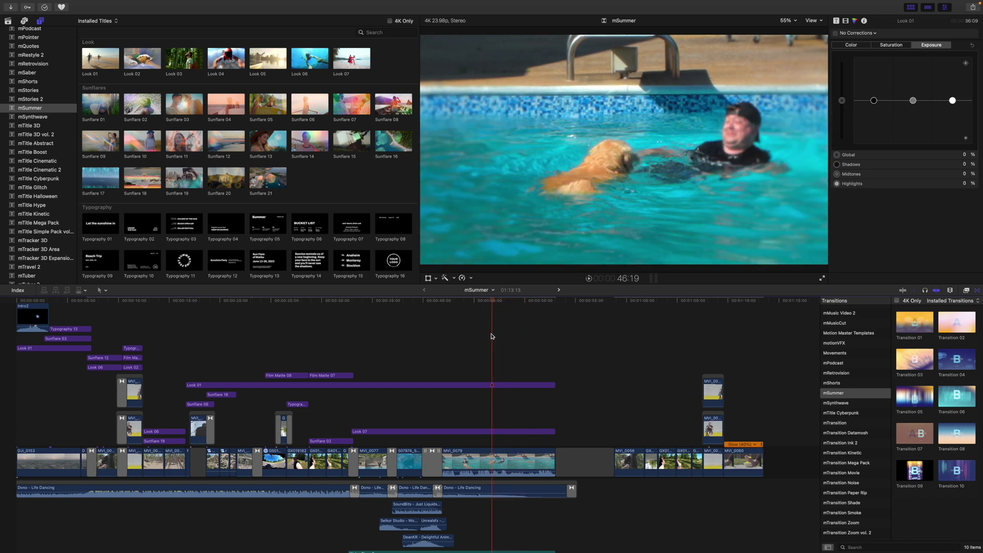
Step: Place Film Matte 05 above the first clip after the timeline gap and trim it to the clip's 3-second length
{"action": "scroll", "coordinate": [489, 335], "scroll_direction": "right", "scroll_amount": 5}
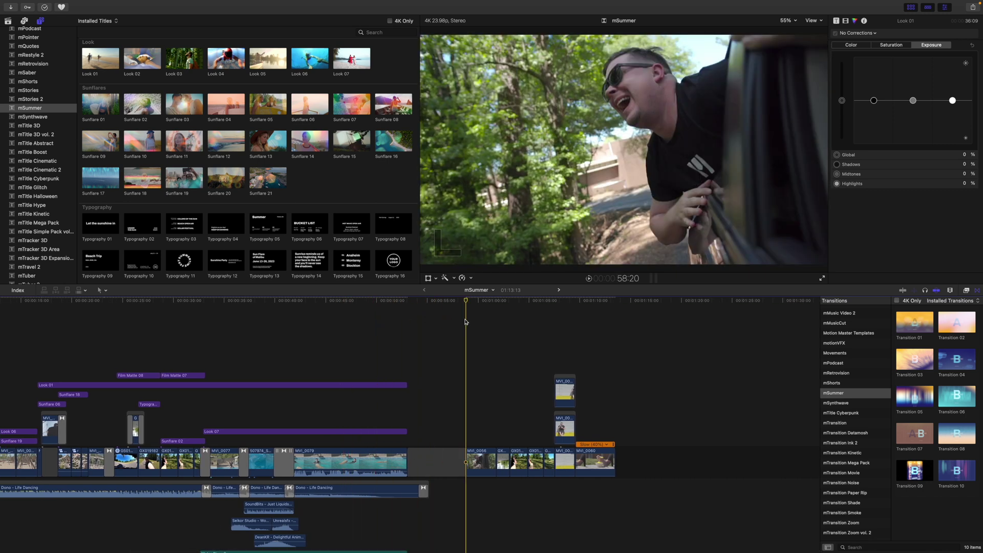
{"action": "key", "text": "c"}
{"action": "key", "text": "super+equal"}
{"action": "key", "text": "super+equal"}
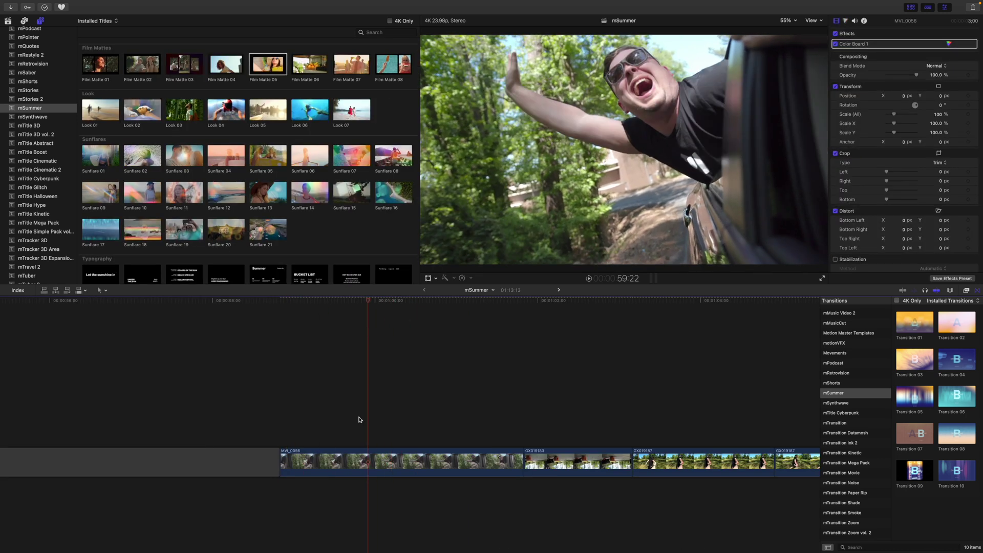
{"action": "left_click", "coordinate": [367, 459]}
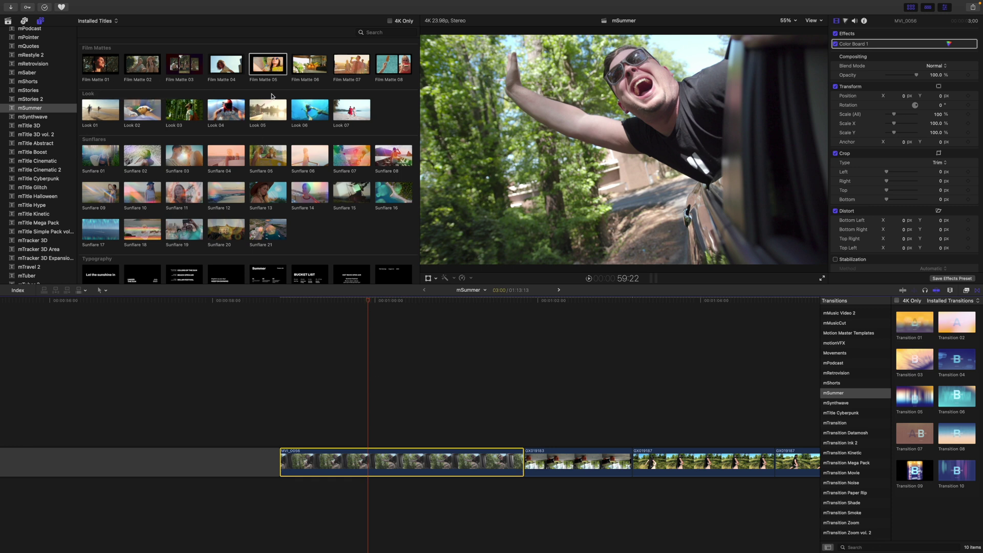
{"action": "left_click_drag", "start_coordinate": [263, 65], "coordinate": [281, 380]}
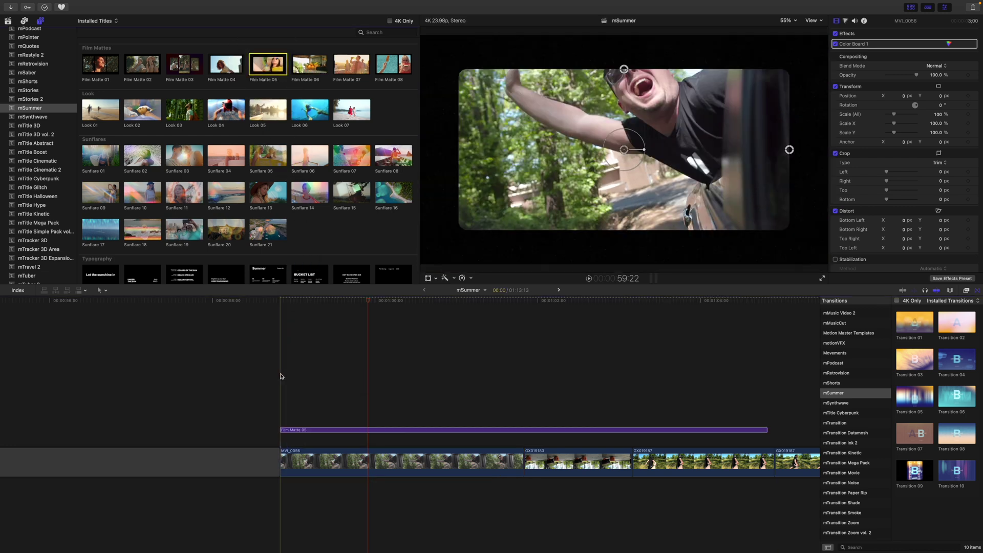
{"action": "left_click", "coordinate": [360, 440]}
{"action": "left_click_drag", "start_coordinate": [765, 441], "coordinate": [518, 445]}
{"action": "left_click", "coordinate": [366, 443]}
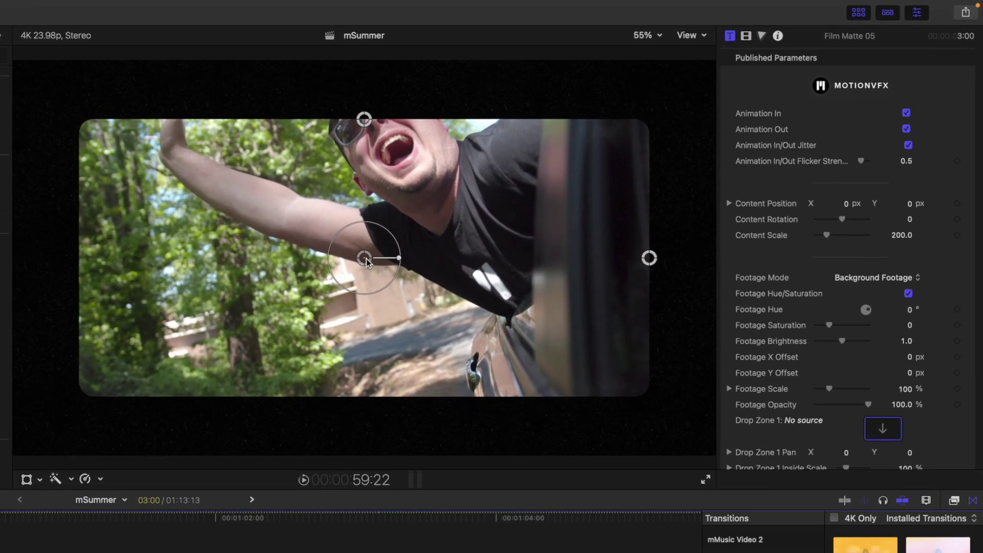
Step: Shift Film Matte 05's content position to about X -0.02, Y -0.01, try rotating and scaling it, and undo the rotation and scale
{"action": "left_click_drag", "start_coordinate": [364, 258], "coordinate": [398, 267]}
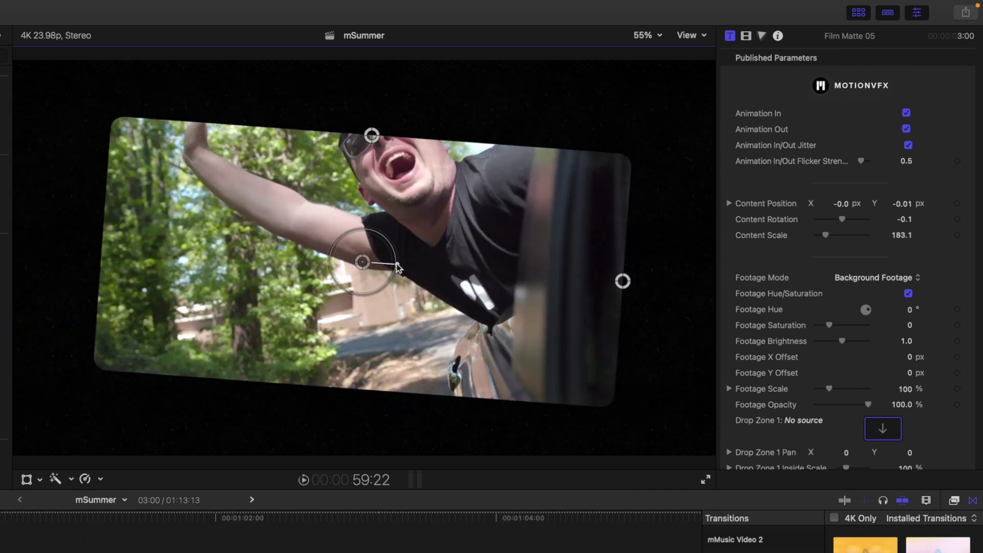
{"action": "key", "text": "super+z"}
{"action": "key", "text": "super+z"}
Step: Enlarge the matte frame to about 1.62 px wide and 0.92 px high, and play back its opening animation
{"action": "left_click_drag", "start_coordinate": [354, 122], "coordinate": [356, 101]}
{"action": "left_click_drag", "start_coordinate": [642, 262], "coordinate": [652, 263]}
{"action": "mouse_move", "coordinate": [350, 99]}
{"action": "left_mouse_down"}
{"action": "mouse_move", "coordinate": [349, 86]}
{"action": "mouse_move", "coordinate": [349, 97]}
{"action": "left_mouse_up"}
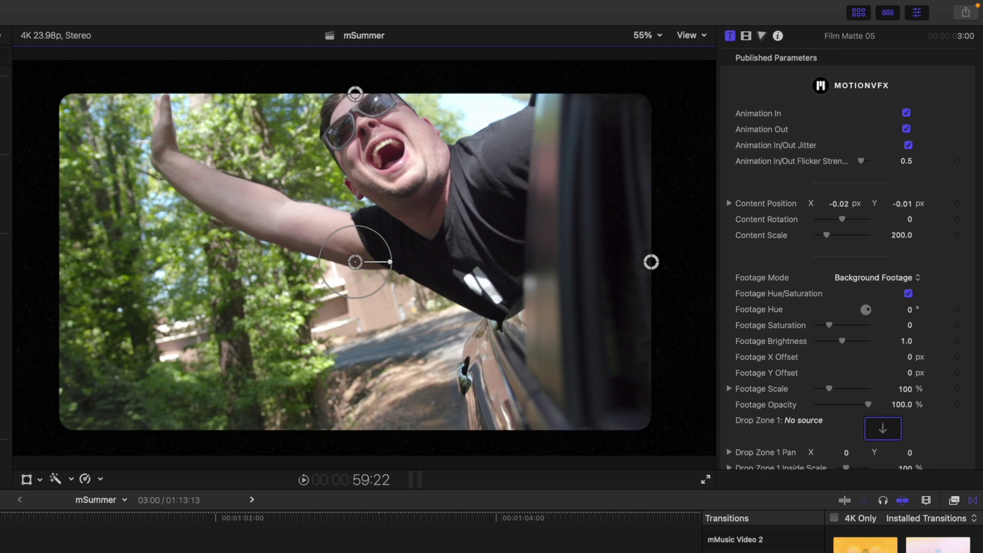
{"action": "key", "text": "j"}
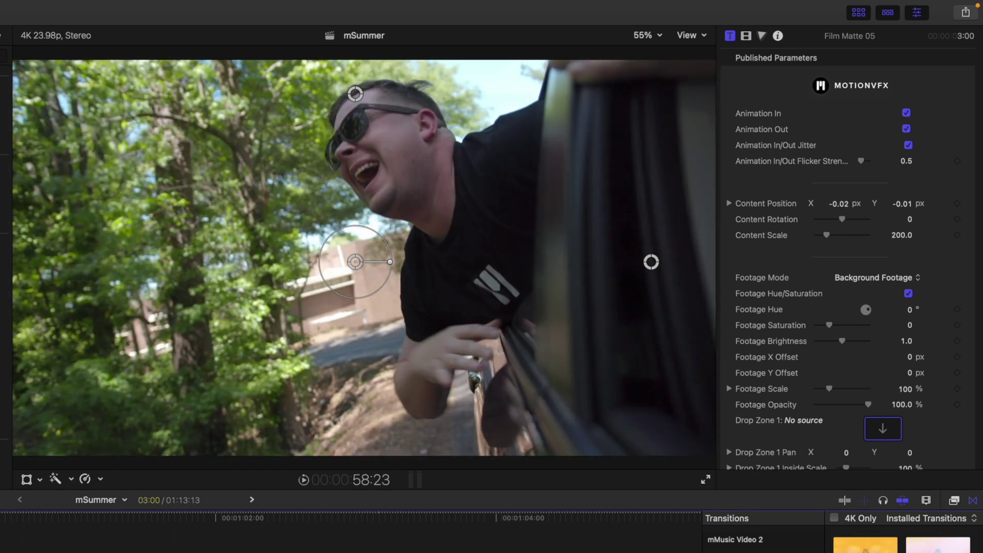
{"action": "key", "text": "l"}
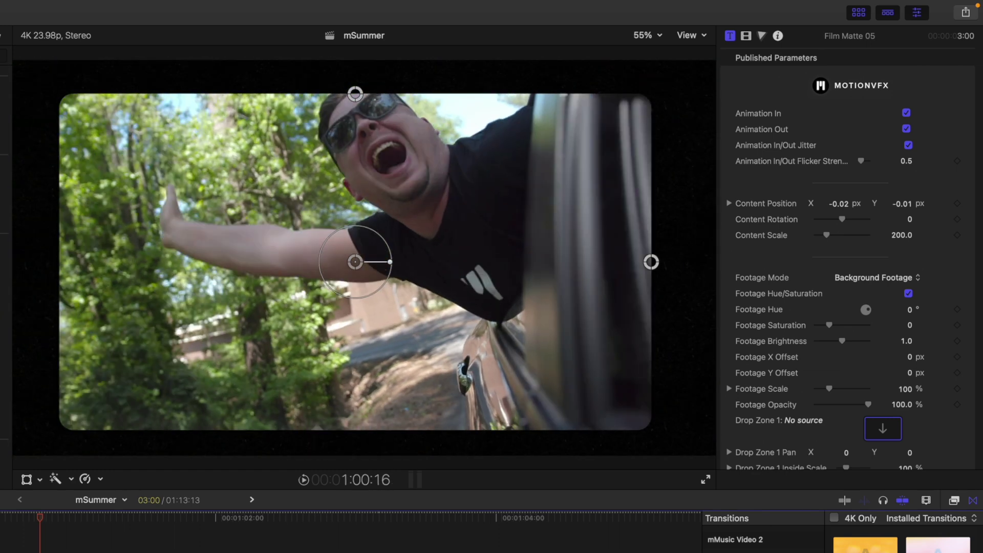
{"action": "key", "text": "j"}
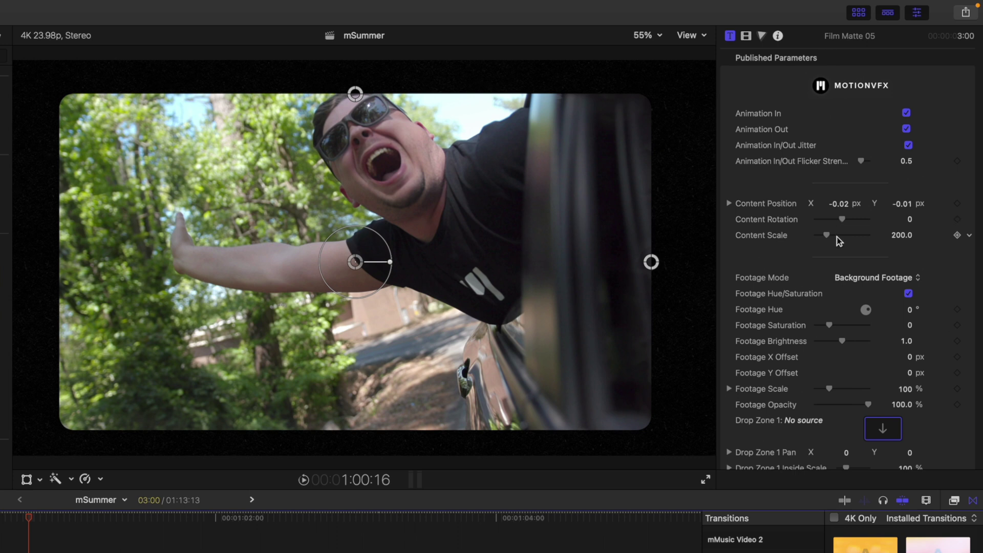
Step: Try the Drop Zone, Empty Frame and Solid Color footage modes on the matte, and return to Background Footage
{"action": "scroll", "coordinate": [800, 259], "scroll_direction": "down", "scroll_amount": 1}
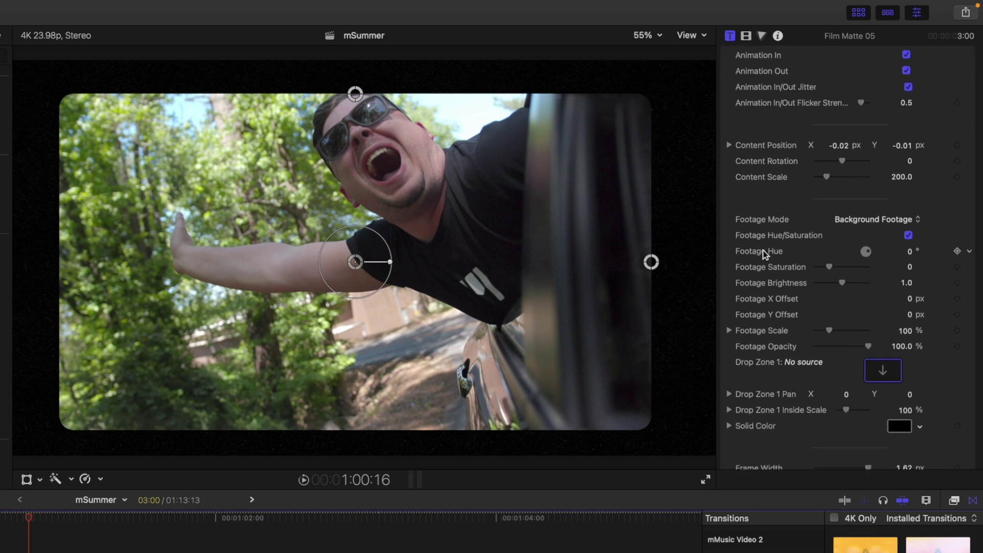
{"action": "left_click", "coordinate": [845, 225]}
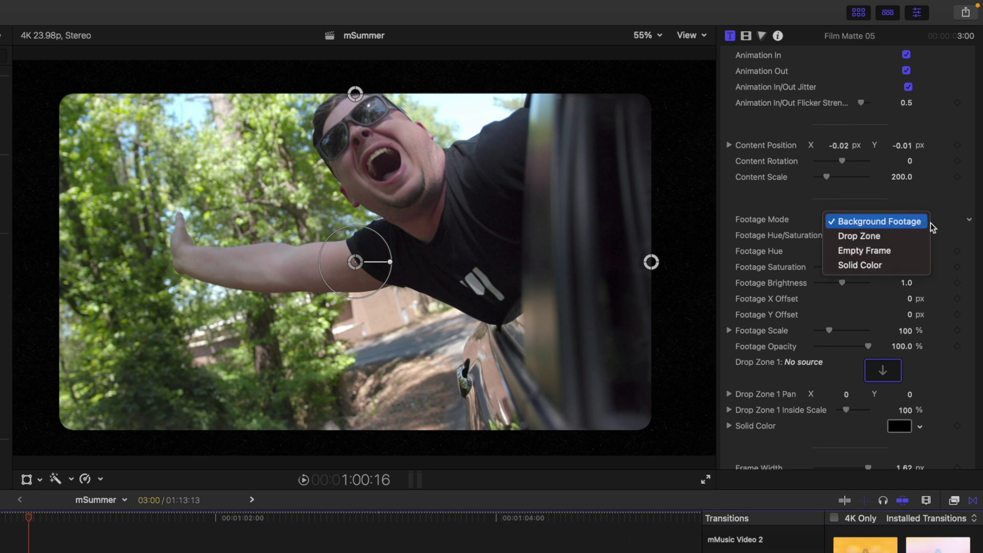
{"action": "left_click", "coordinate": [897, 236]}
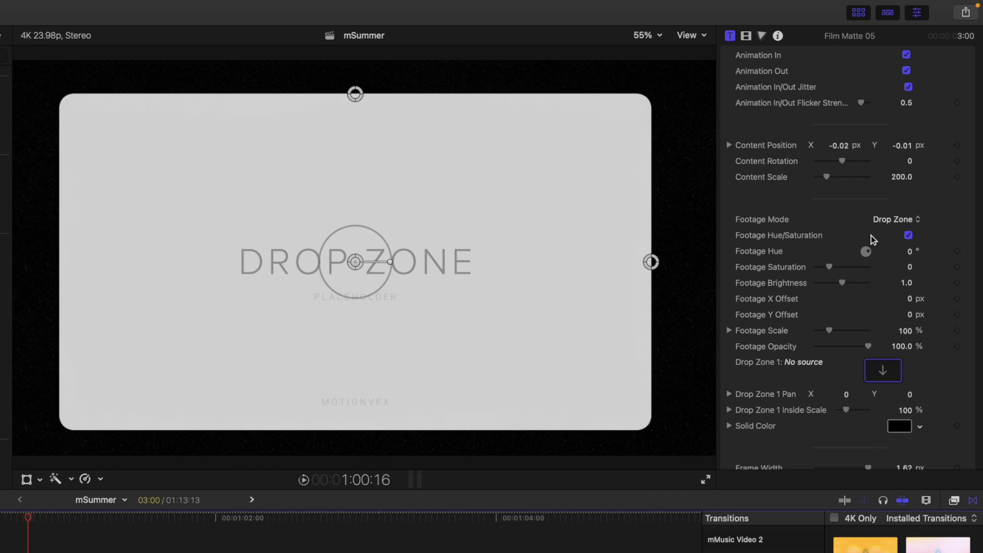
{"action": "left_click", "coordinate": [897, 221]}
{"action": "key", "text": "Escape"}
{"action": "left_click", "coordinate": [896, 222]}
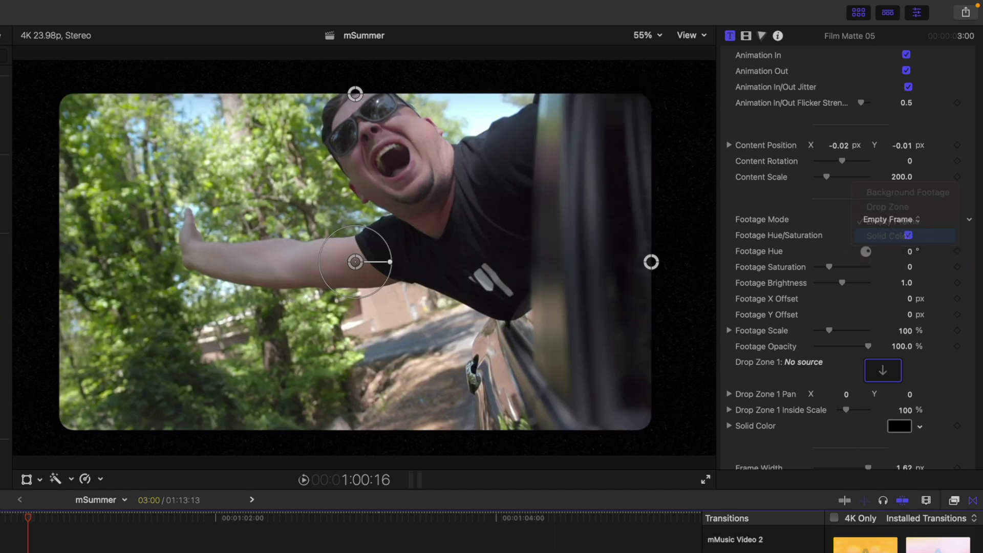
{"action": "left_click", "coordinate": [896, 236]}
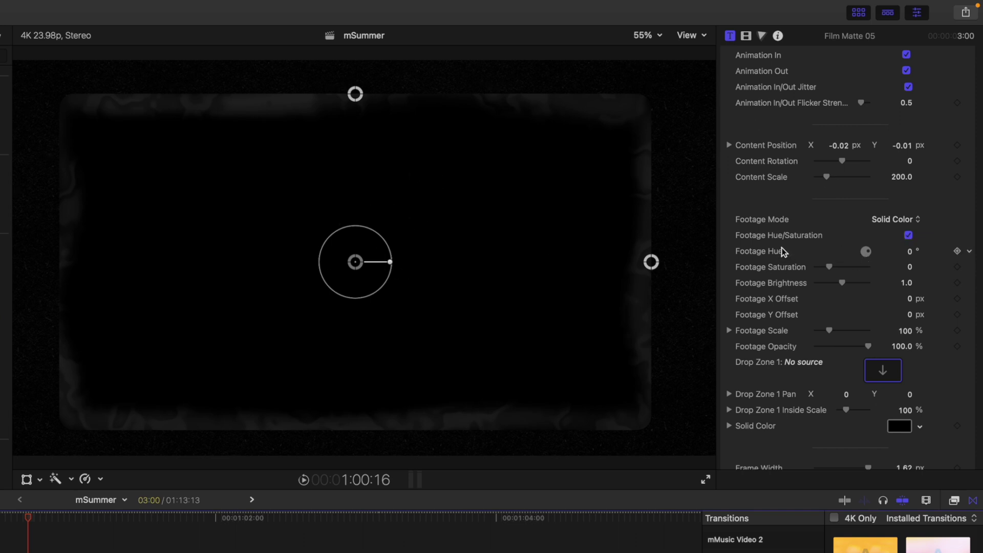
{"action": "left_click", "coordinate": [907, 220]}
{"action": "left_click", "coordinate": [905, 177]}
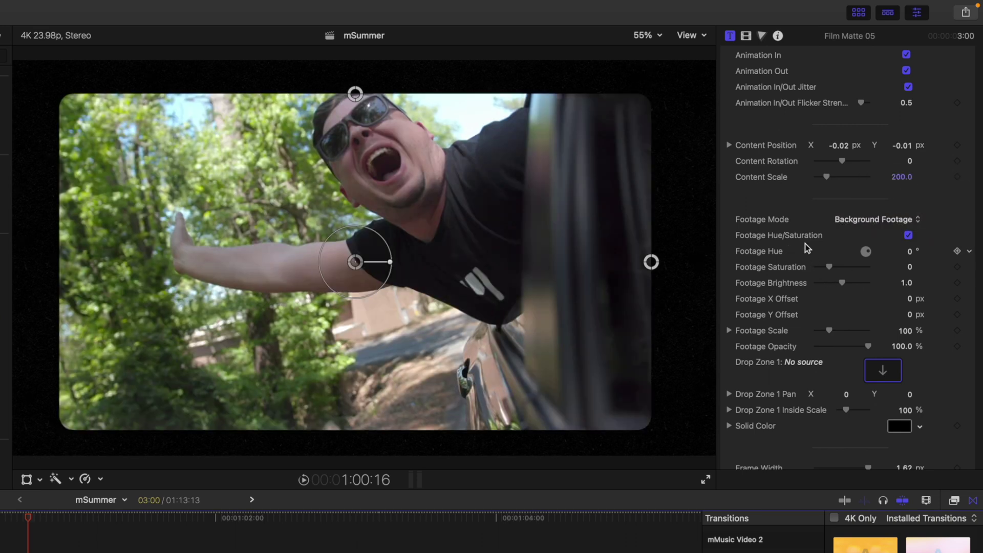
Step: Try raising the matte's footage saturation to 0.08 and brightness to 1.13, and undo both changes
{"action": "left_click_drag", "start_coordinate": [832, 266], "coordinate": [847, 283]}
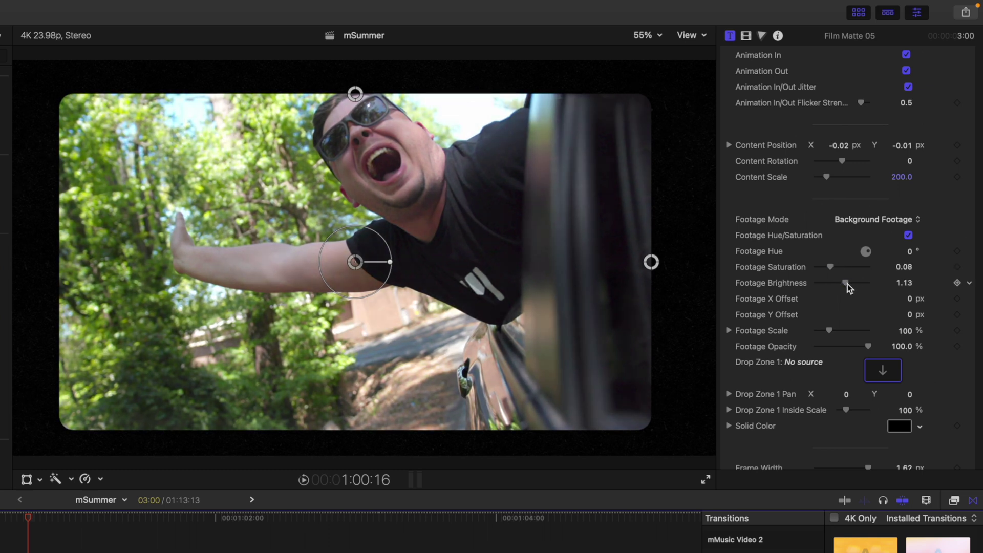
{"action": "key", "text": "super+z"}
{"action": "key", "text": "super+z"}
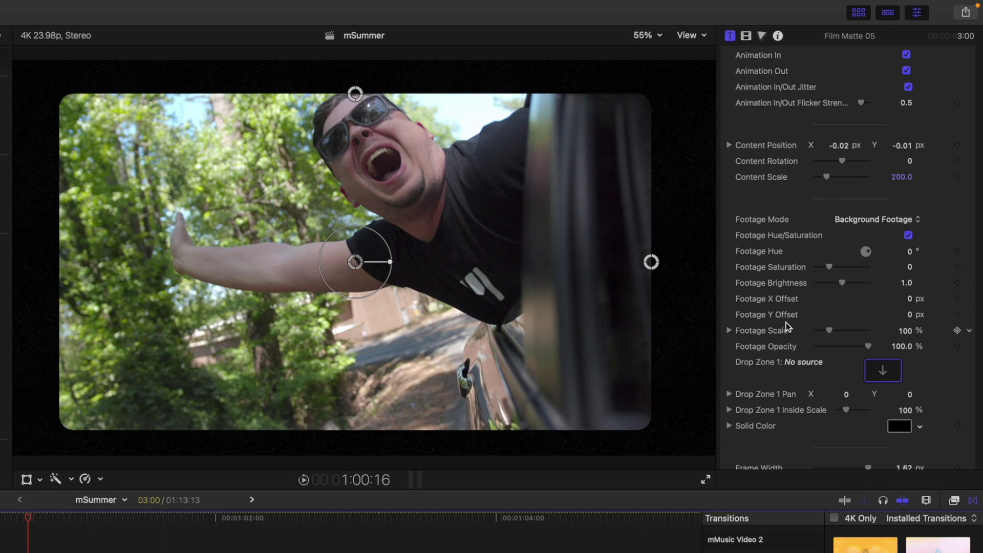
Step: Set the matte's Footage Y Offset to about -116.12 px, and look through its frame and background parameters
{"action": "left_click_drag", "start_coordinate": [910, 317], "coordinate": [910, 314]}
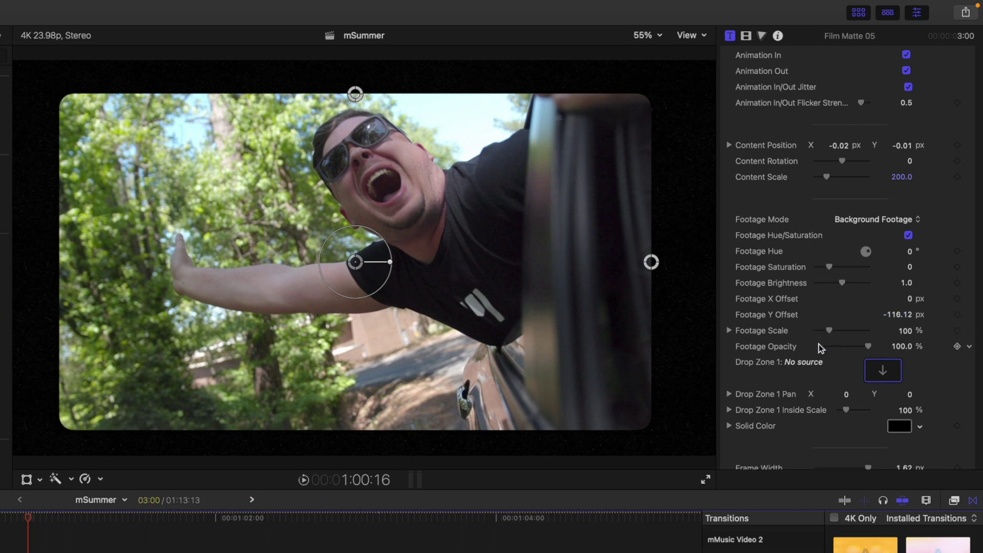
{"action": "scroll", "coordinate": [819, 344], "scroll_direction": "down", "scroll_amount": 1}
{"action": "scroll", "coordinate": [786, 365], "scroll_direction": "down", "scroll_amount": 5}
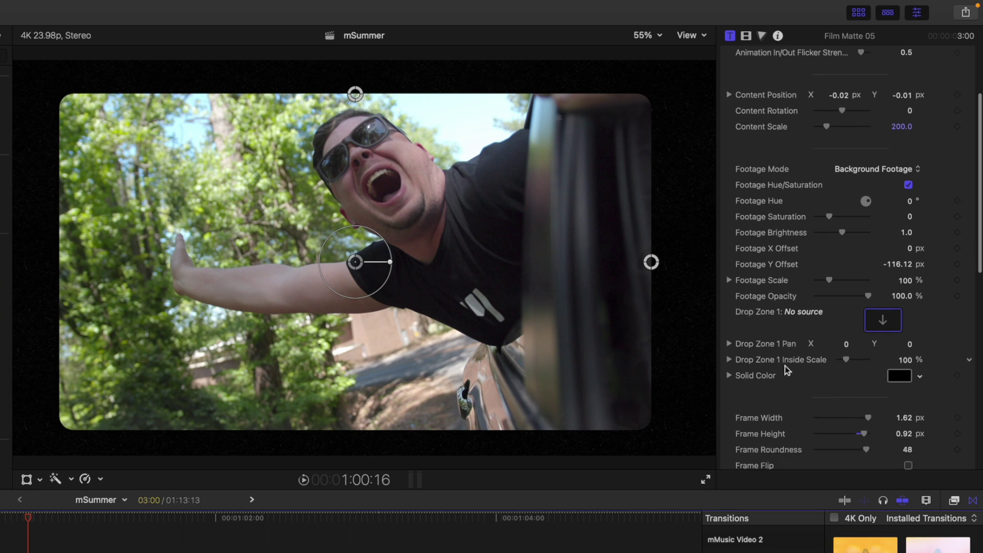
{"action": "scroll", "coordinate": [784, 366], "scroll_direction": "down", "scroll_amount": 5}
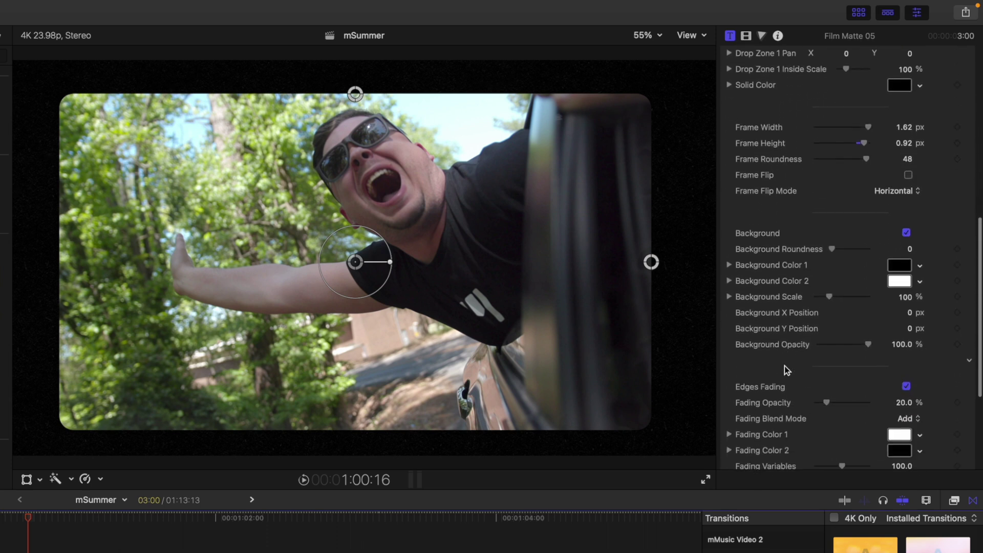
Step: Compare the matte with its background off and on, and set the Background Scale to 124%
{"action": "left_click", "coordinate": [907, 230]}
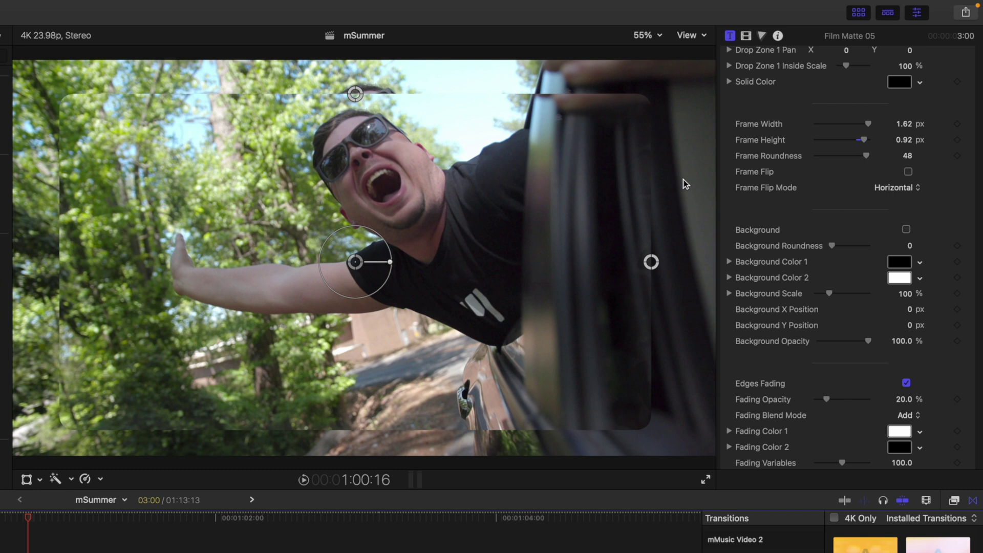
{"action": "left_click", "coordinate": [906, 229]}
{"action": "scroll", "coordinate": [788, 262], "scroll_direction": "down", "scroll_amount": 5}
{"action": "left_click", "coordinate": [907, 254]}
{"action": "left_click", "coordinate": [906, 254]}
{"action": "scroll", "coordinate": [776, 315], "scroll_direction": "down", "scroll_amount": 2}
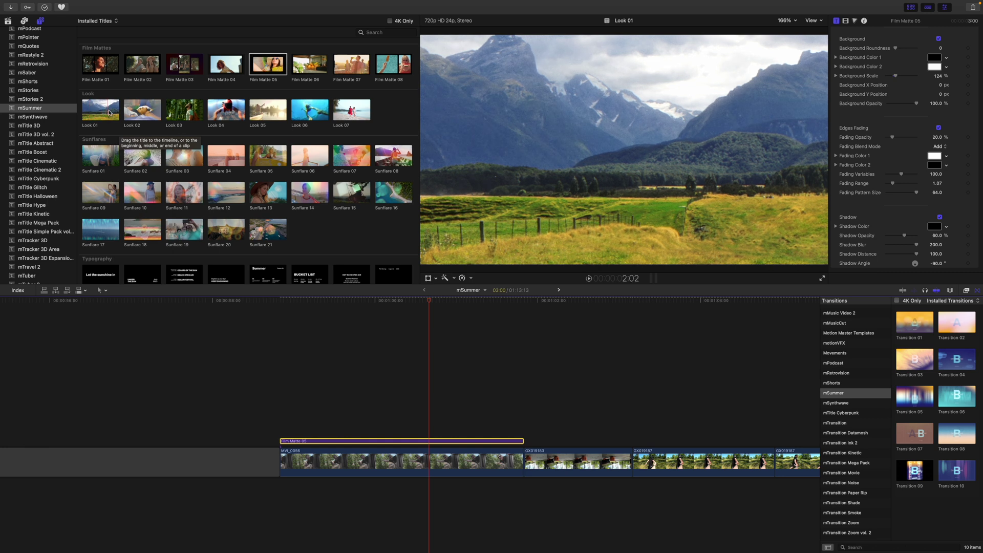
Step: Add the Look 01 title above Film Matte 05 over the same clip, and preview it at 59:21
{"action": "left_click_drag", "start_coordinate": [94, 113], "coordinate": [288, 393]}
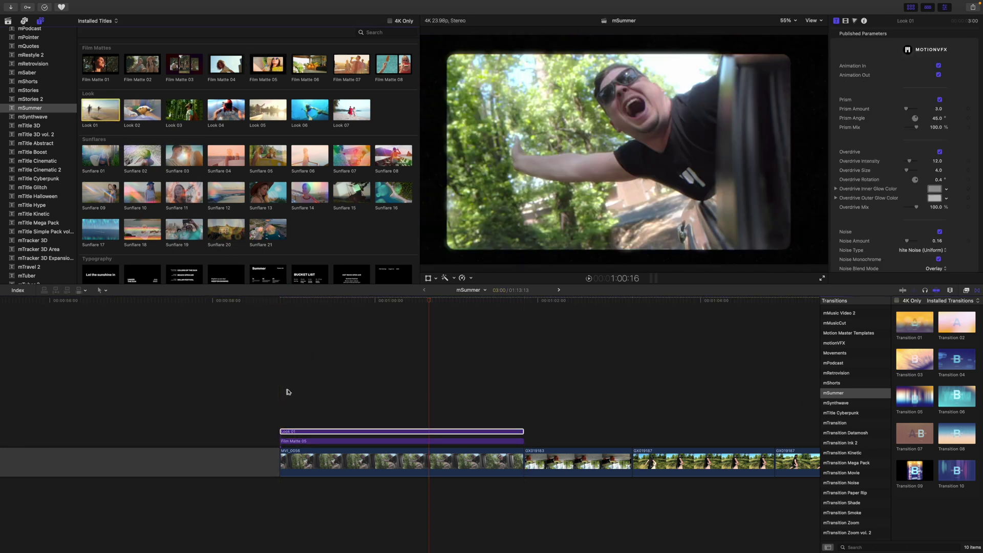
{"action": "left_click_drag", "start_coordinate": [429, 302], "coordinate": [365, 322]}
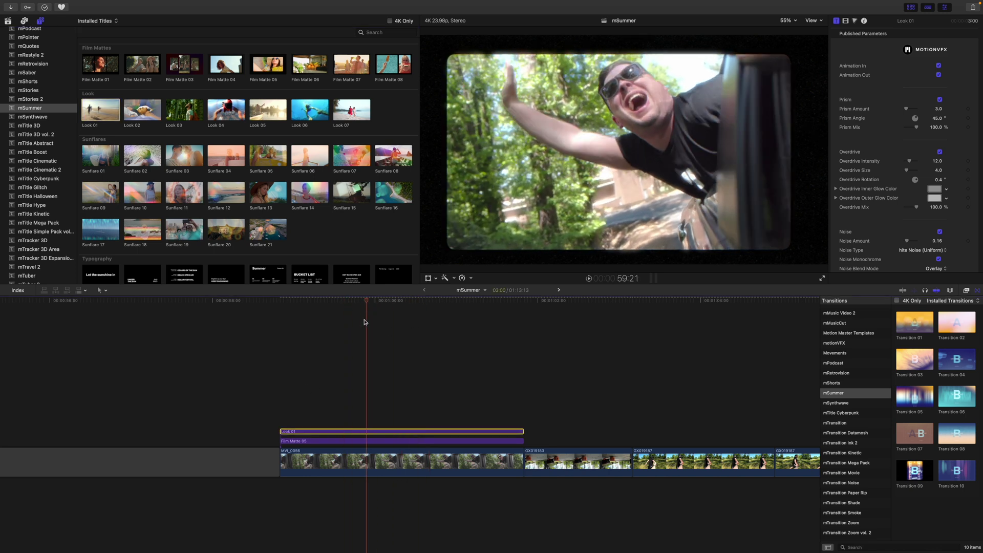
Step: Compare the shot with Look 01 disabled and enabled, and move Look 01 beneath Film Matte 05
{"action": "key", "text": "v"}
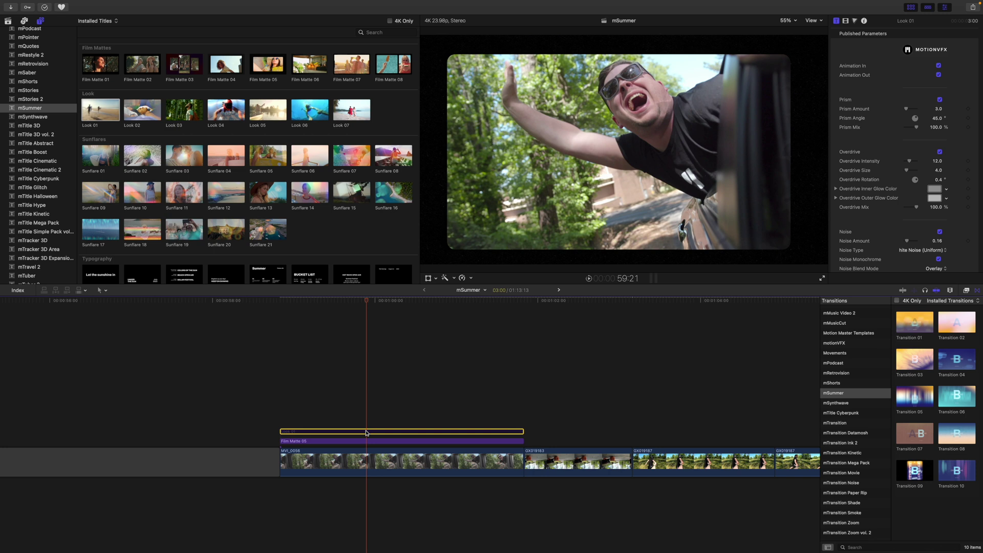
{"action": "key", "text": "v"}
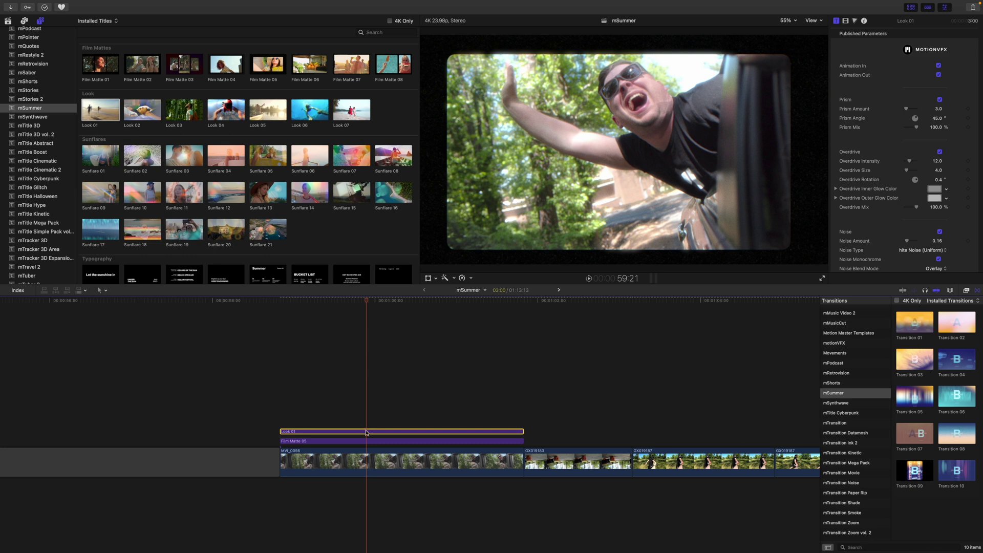
{"action": "left_click_drag", "start_coordinate": [366, 432], "coordinate": [366, 446]}
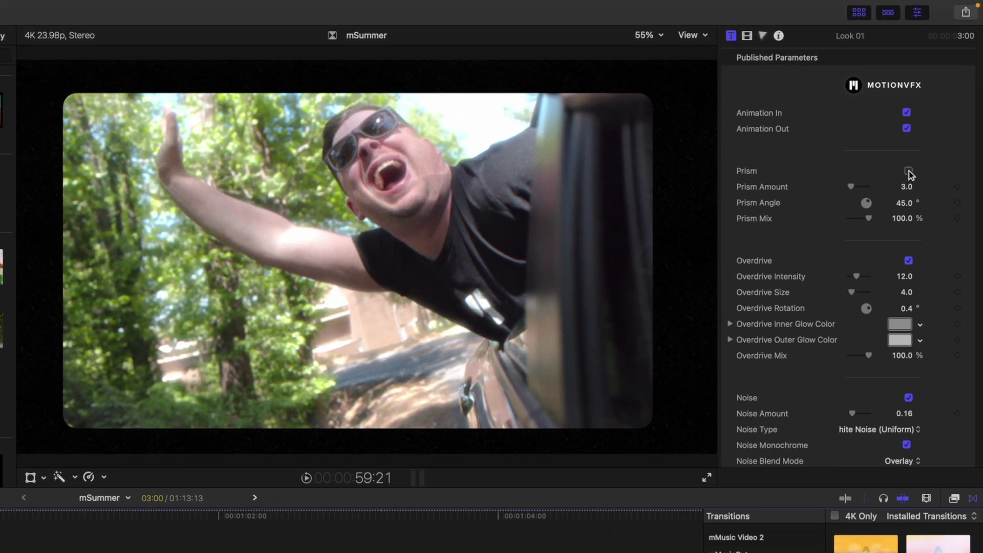
Step: Enable Prism on Look 01 with a Prism Amount of 15.0, and compare the shot with Overdrive off and on
{"action": "left_click", "coordinate": [909, 170]}
{"action": "left_click_drag", "start_coordinate": [852, 185], "coordinate": [861, 185]}
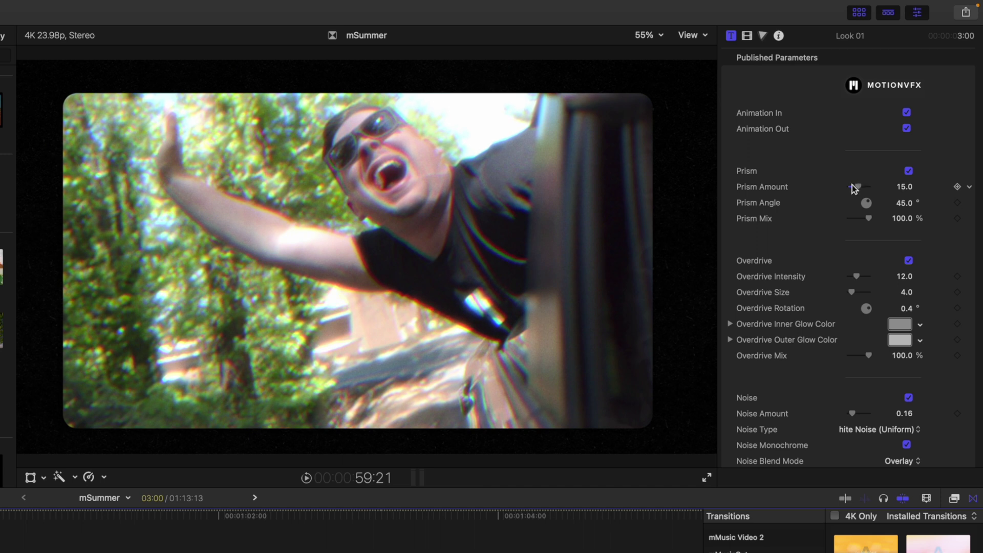
{"action": "scroll", "coordinate": [803, 203], "scroll_direction": "down", "scroll_amount": 2}
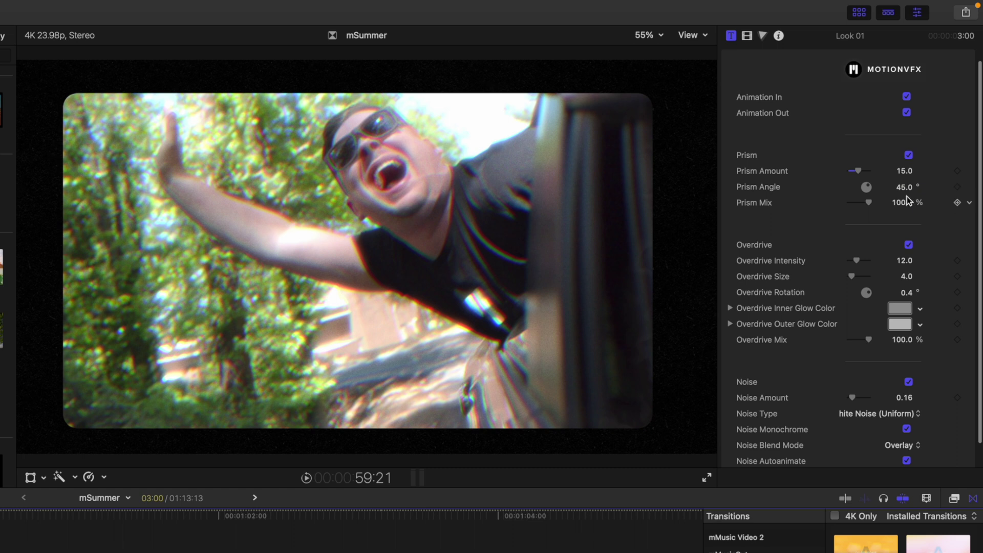
{"action": "scroll", "coordinate": [881, 202], "scroll_direction": "down", "scroll_amount": 2}
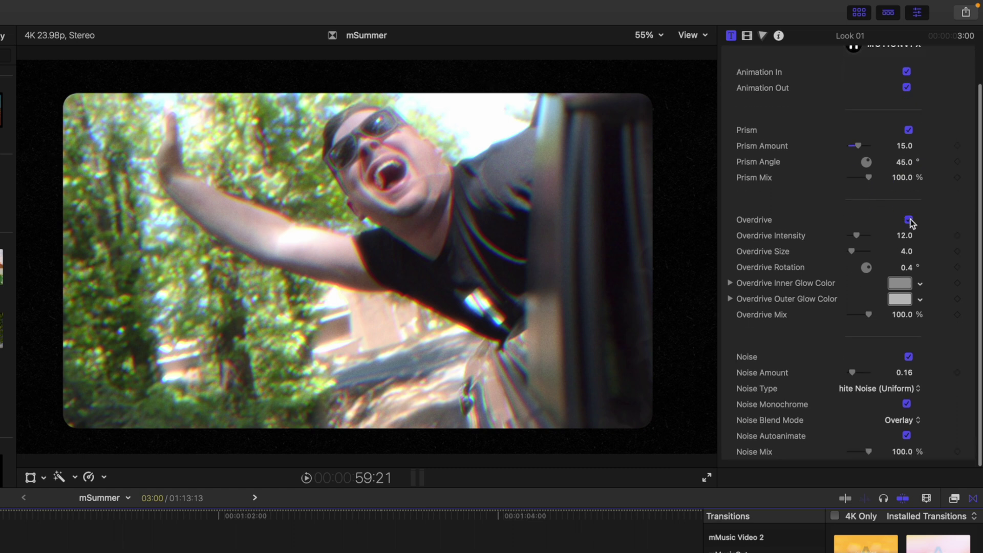
{"action": "left_click", "coordinate": [909, 220]}
{"action": "left_click", "coordinate": [909, 220]}
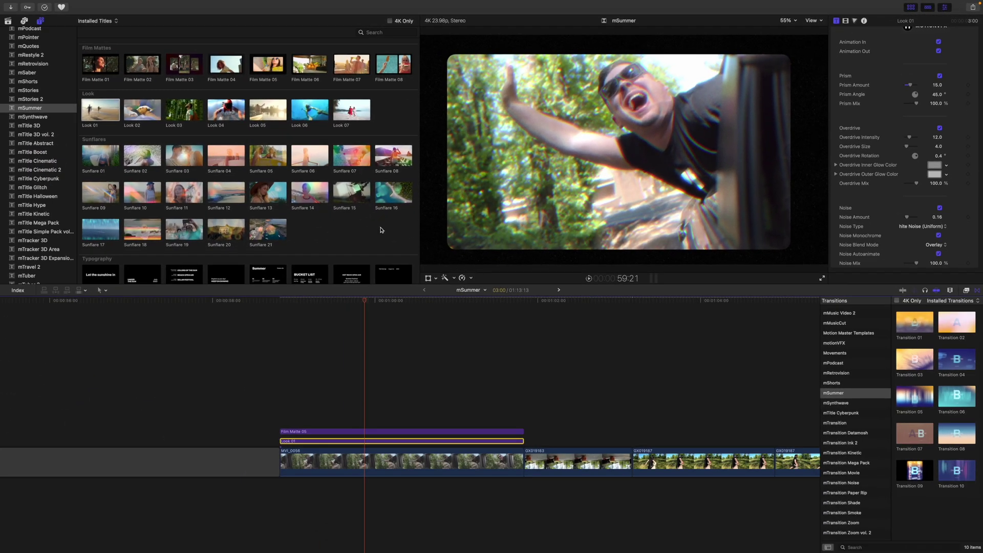
Step: Add the Sunflare 03 title over the MVI_0056 clip and move it beneath Look 01 and Film Matte 05
{"action": "scroll", "coordinate": [380, 229], "scroll_direction": "down", "scroll_amount": 2}
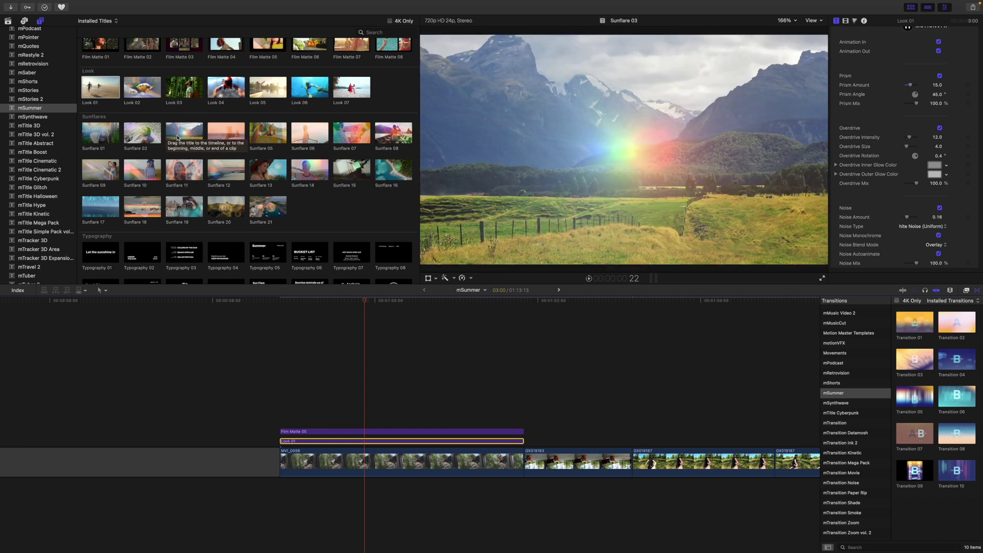
{"action": "left_click_drag", "start_coordinate": [177, 136], "coordinate": [285, 370]}
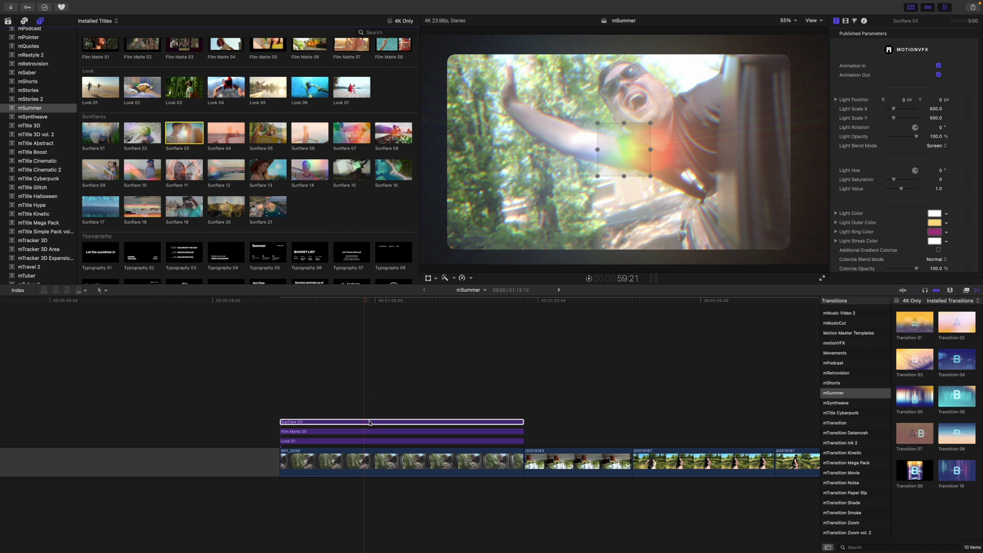
{"action": "left_click", "coordinate": [369, 423]}
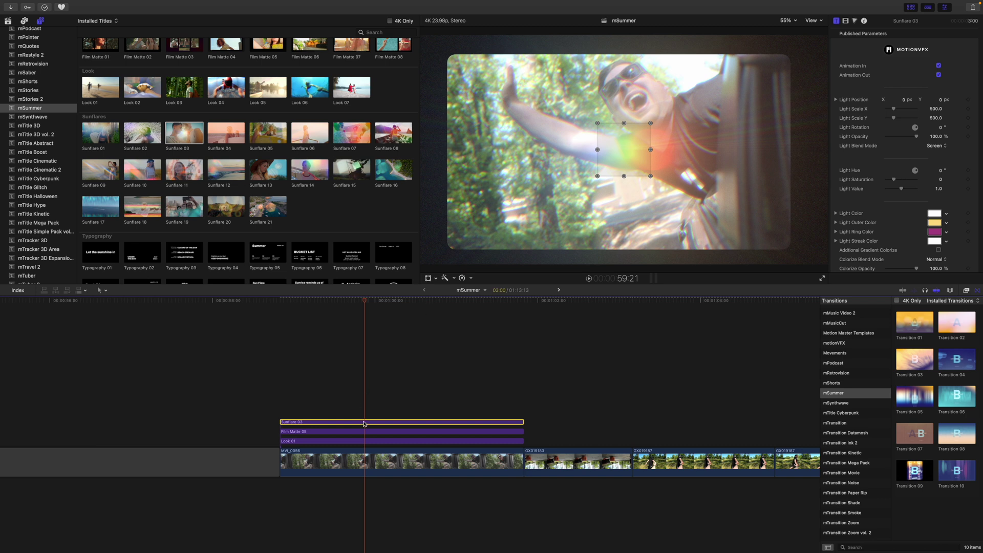
{"action": "left_click_drag", "start_coordinate": [364, 424], "coordinate": [364, 443]}
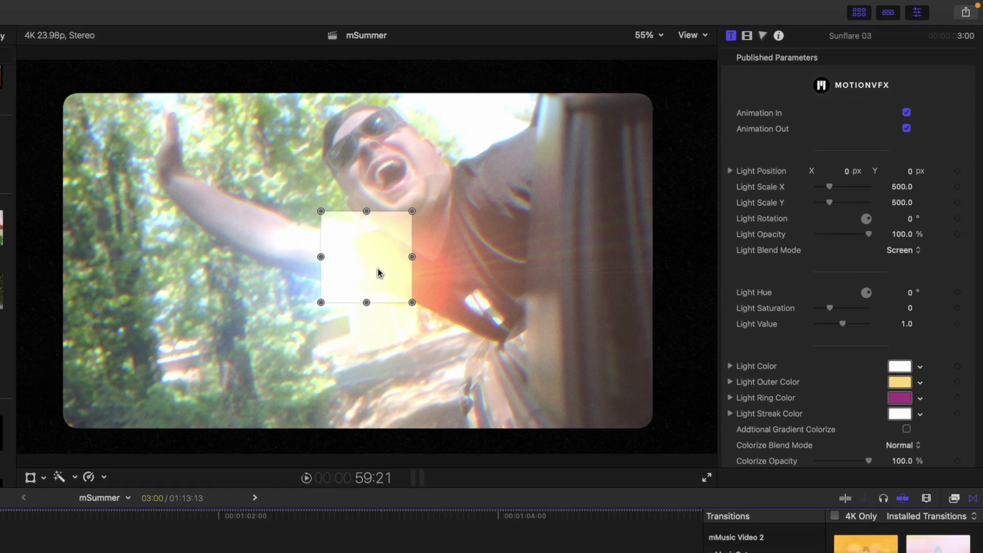
Step: Scale the sunflare to about 568.1 in X and 503.5 in Y, and rotate it about 6.4°
{"action": "left_click_drag", "start_coordinate": [378, 272], "coordinate": [334, 264]}
{"action": "mouse_move", "coordinate": [319, 204]}
{"action": "left_mouse_down"}
{"action": "mouse_move", "coordinate": [320, 182]}
{"action": "mouse_move", "coordinate": [319, 218]}
{"action": "mouse_move", "coordinate": [322, 154]}
{"action": "mouse_move", "coordinate": [319, 214]}
{"action": "mouse_move", "coordinate": [319, 174]}
{"action": "mouse_move", "coordinate": [318, 199]}
{"action": "left_mouse_up"}
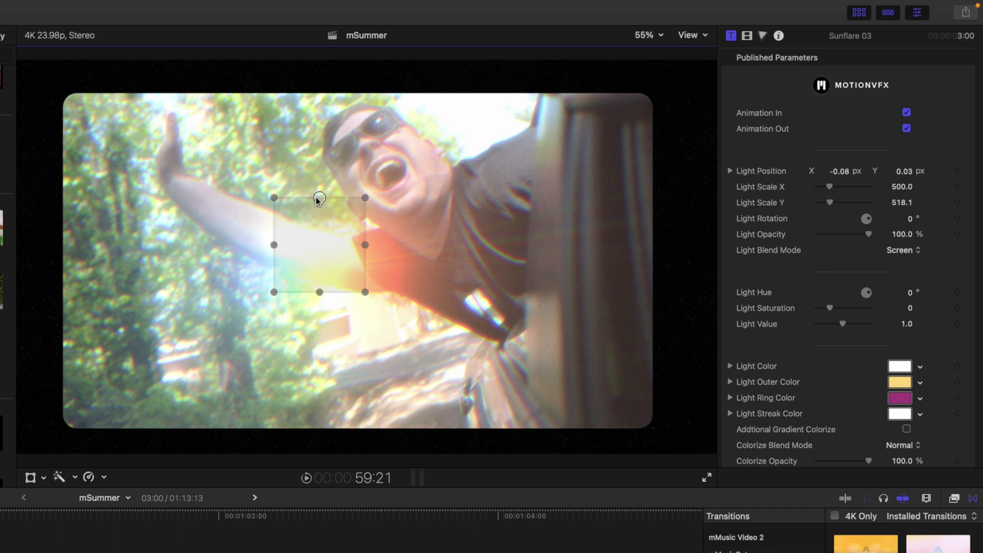
{"action": "mouse_move", "coordinate": [366, 245]}
{"action": "left_mouse_down"}
{"action": "mouse_move", "coordinate": [396, 246]}
{"action": "mouse_move", "coordinate": [374, 246]}
{"action": "left_mouse_up"}
{"action": "mouse_move", "coordinate": [373, 198]}
{"action": "left_mouse_down"}
{"action": "mouse_move", "coordinate": [398, 187]}
{"action": "mouse_move", "coordinate": [394, 179]}
{"action": "mouse_move", "coordinate": [377, 195]}
{"action": "mouse_move", "coordinate": [395, 185]}
{"action": "mouse_move", "coordinate": [409, 196]}
{"action": "mouse_move", "coordinate": [390, 187]}
{"action": "left_mouse_up"}
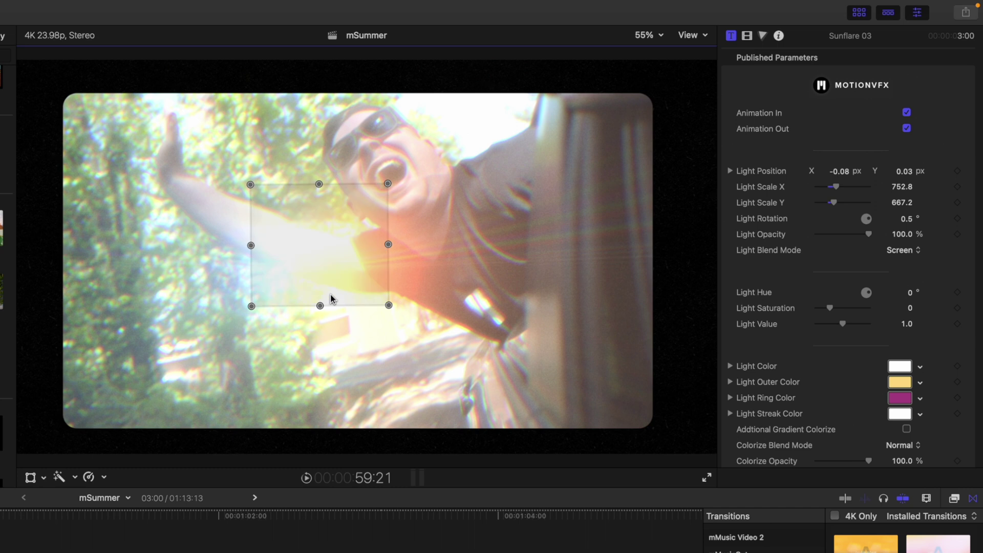
{"action": "left_click_drag", "start_coordinate": [250, 184], "coordinate": [259, 207]}
{"action": "mouse_move", "coordinate": [383, 291]}
{"action": "left_mouse_down"}
{"action": "mouse_move", "coordinate": [361, 287]}
{"action": "mouse_move", "coordinate": [412, 307]}
{"action": "mouse_move", "coordinate": [376, 288]}
{"action": "left_mouse_up"}
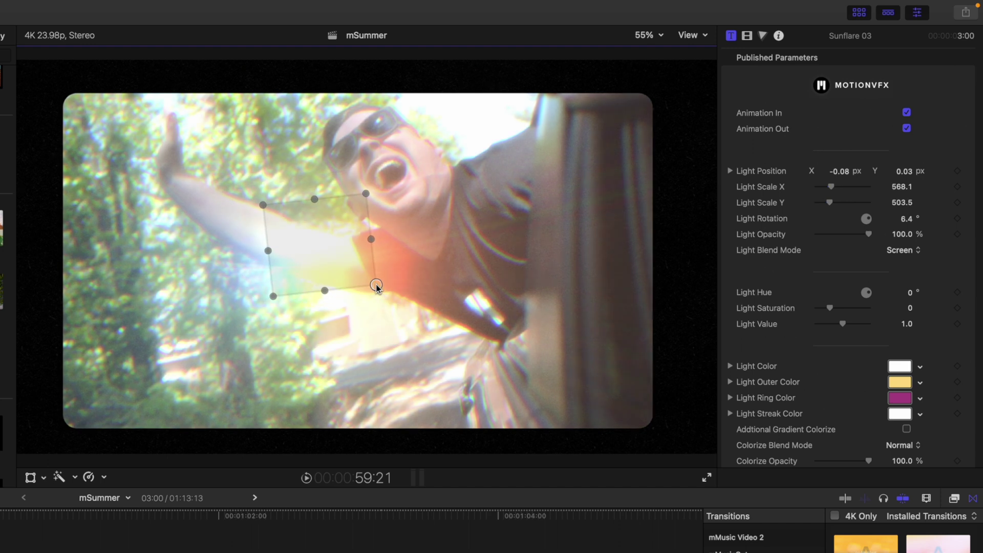
Step: Move the sunflare into the bright sky beside the head at about X 0.15, Y 0.41, checking it during playback up to 1:01:00
{"action": "left_click_drag", "start_coordinate": [327, 257], "coordinate": [469, 103]}
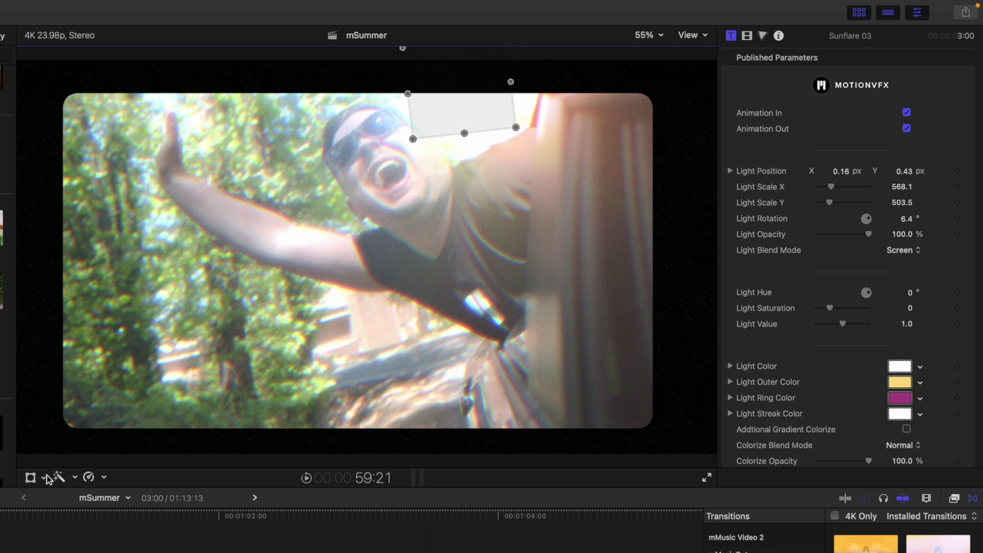
{"action": "key", "text": "j"}
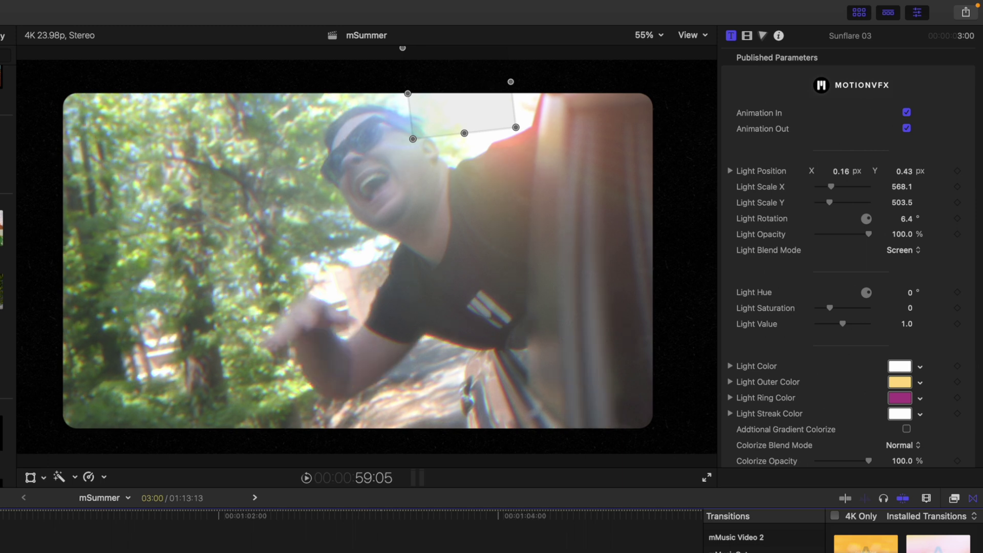
{"action": "key", "text": "l"}
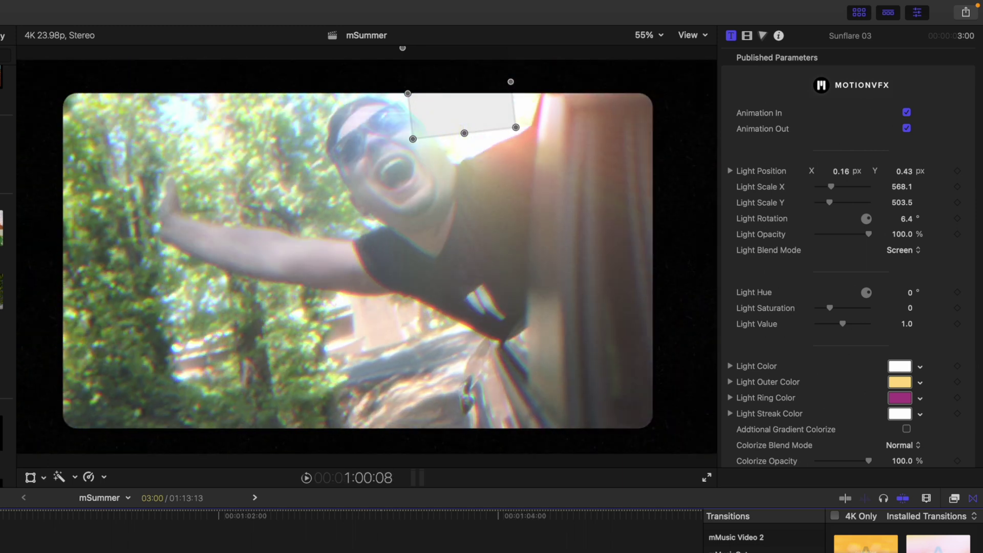
{"action": "key", "text": "k"}
{"action": "key", "text": "Left"}
{"action": "key", "text": "Left"}
{"action": "key", "text": "Left"}
{"action": "key", "text": "Left"}
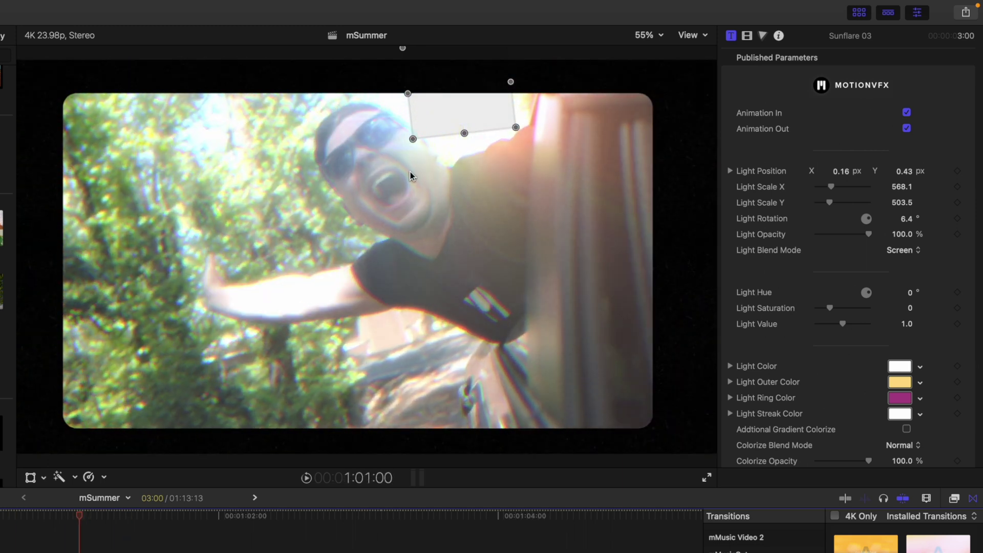
{"action": "mouse_move", "coordinate": [465, 114]}
{"action": "left_mouse_down"}
{"action": "mouse_move", "coordinate": [347, 139]}
{"action": "mouse_move", "coordinate": [232, 137]}
{"action": "mouse_move", "coordinate": [470, 131]}
{"action": "left_mouse_up"}
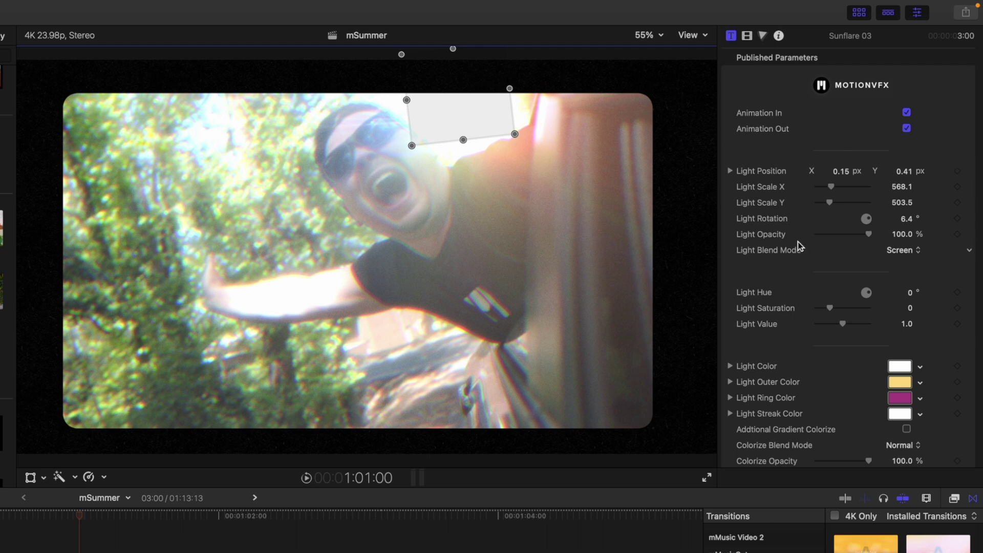
Step: Set the sunflare's Light Saturation to 0.67, and try a Light Hue shift before returning the hue to 0°
{"action": "scroll", "coordinate": [799, 247], "scroll_direction": "down", "scroll_amount": 5}
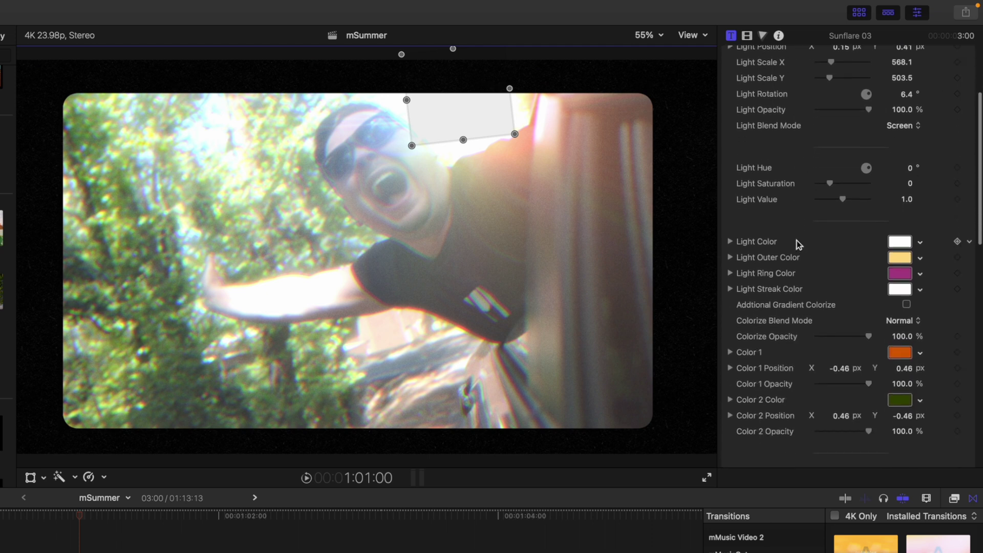
{"action": "left_click_drag", "start_coordinate": [830, 189], "coordinate": [837, 189]}
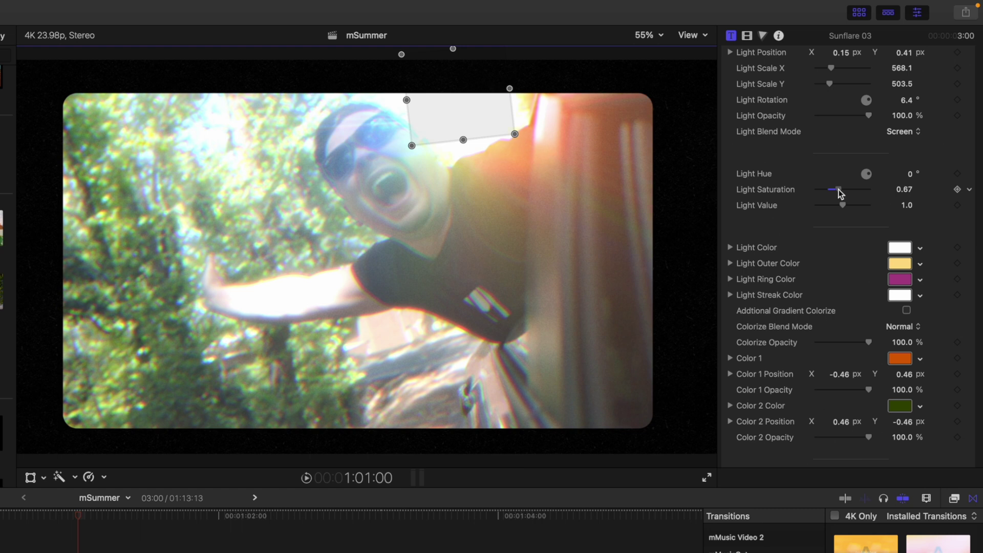
{"action": "left_click_drag", "start_coordinate": [905, 174], "coordinate": [934, 173]}
{"action": "left_click", "coordinate": [907, 174]}
{"action": "type", "text": "0"}
{"action": "key", "text": "Return"}
Step: Enable Additional Gradient Colorize, placing Color 1 at about X 0.19, Y -0.15 and Color 2 at about X 0.38, Y -0.36
{"action": "scroll", "coordinate": [784, 261], "scroll_direction": "down", "scroll_amount": 3}
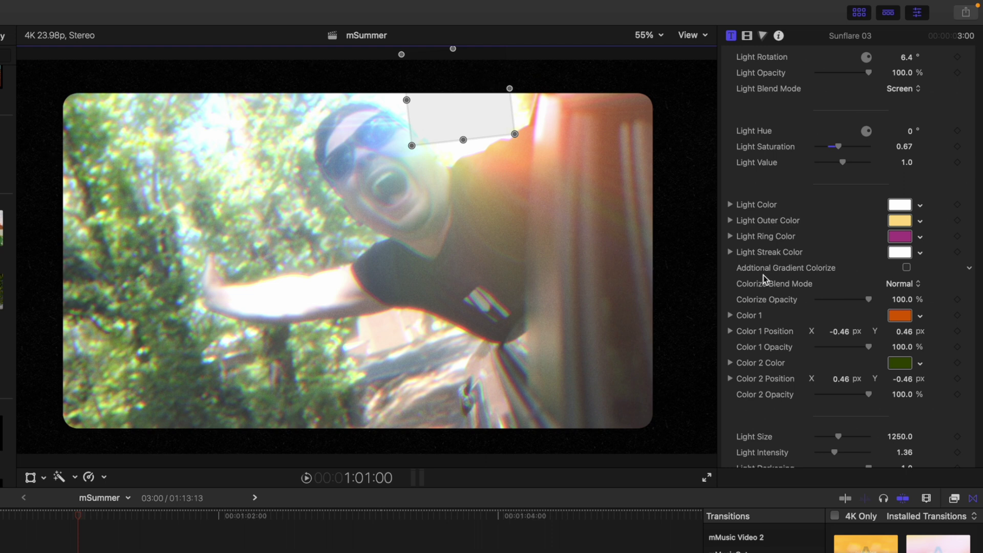
{"action": "scroll", "coordinate": [804, 279], "scroll_direction": "down", "scroll_amount": 2}
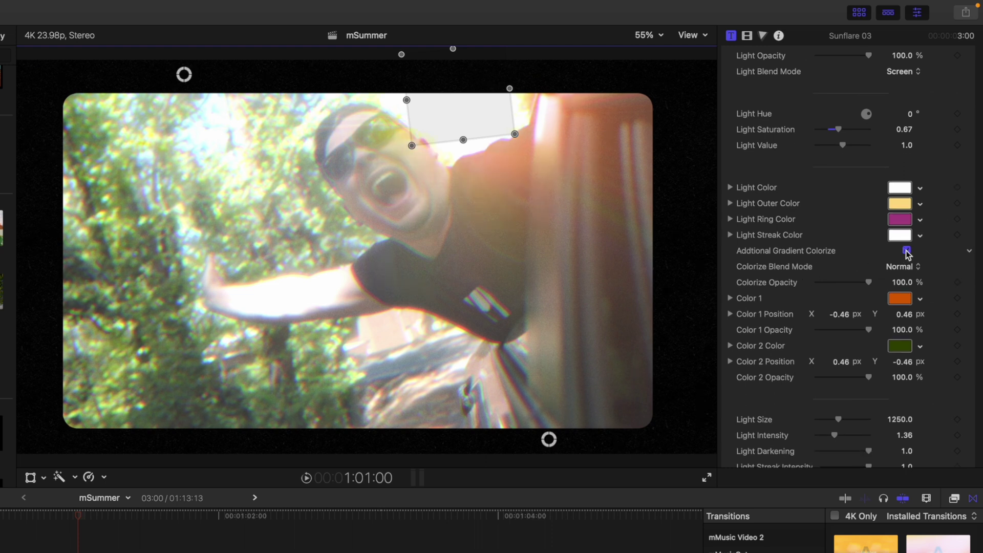
{"action": "left_click_drag", "start_coordinate": [549, 439], "coordinate": [470, 344]}
{"action": "left_click_drag", "start_coordinate": [184, 77], "coordinate": [416, 278]}
{"action": "left_click_drag", "start_coordinate": [467, 343], "coordinate": [513, 392]}
{"action": "left_click_drag", "start_coordinate": [416, 278], "coordinate": [440, 319]}
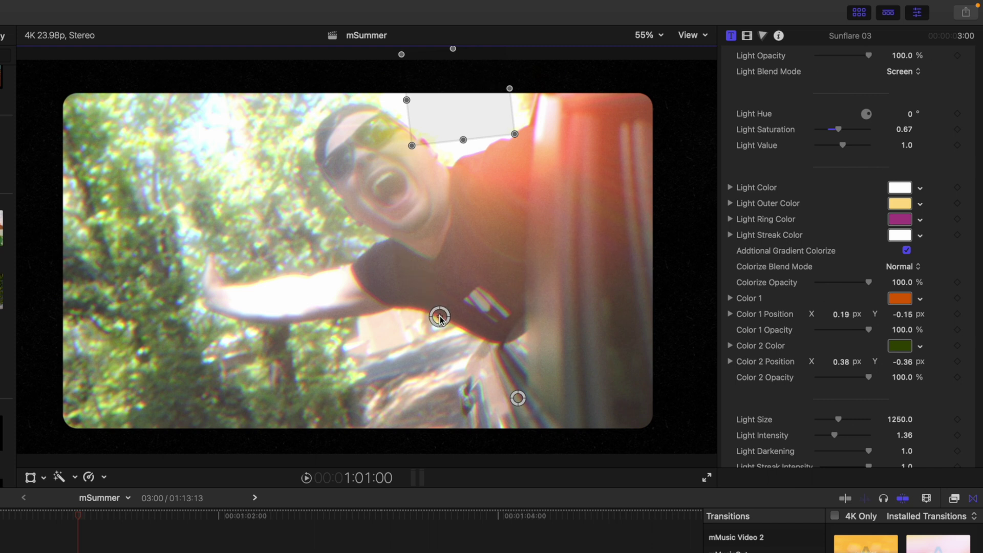
Step: Compare the sunflare with Additional Gradient Colorize off and on, leaving it enabled
{"action": "left_click", "coordinate": [907, 251]}
{"action": "left_click", "coordinate": [906, 250]}
{"action": "left_click", "coordinate": [907, 250]}
{"action": "left_click", "coordinate": [907, 250]}
Step: Look through the sunflare's light size, intensity, streak, ring, prism, glint and noise parameters
{"action": "scroll", "coordinate": [767, 318], "scroll_direction": "down", "scroll_amount": 5}
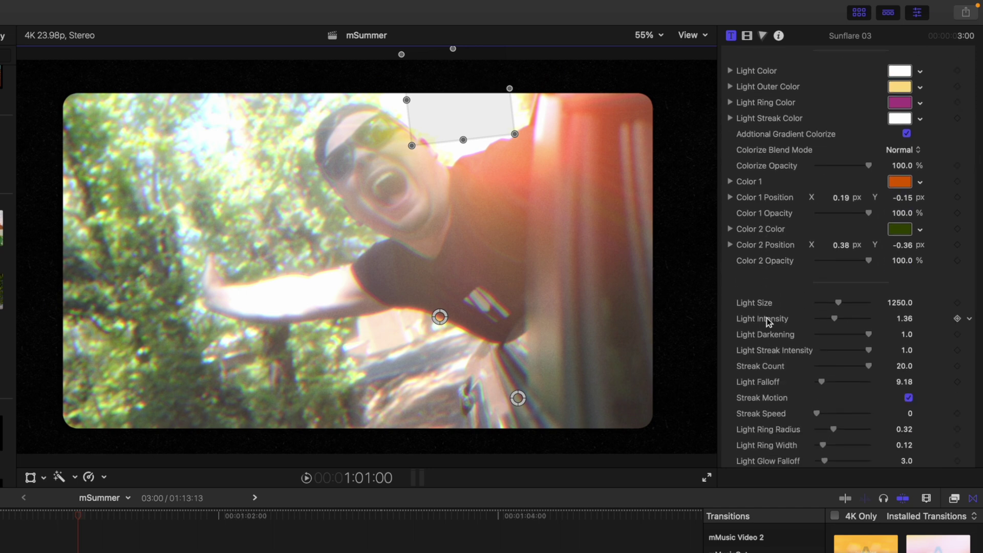
{"action": "scroll", "coordinate": [767, 317], "scroll_direction": "down", "scroll_amount": 4}
{"action": "scroll", "coordinate": [769, 322], "scroll_direction": "down", "scroll_amount": 2}
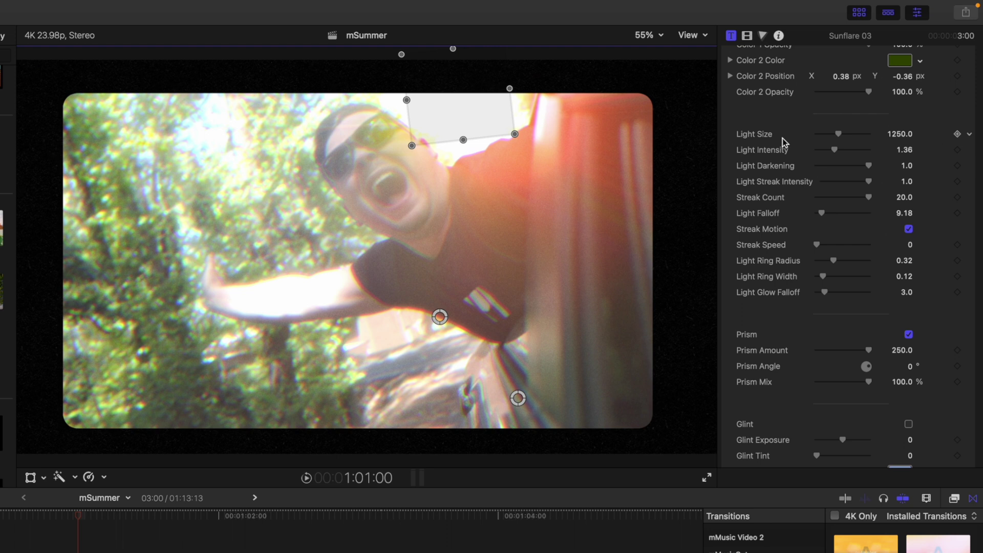
{"action": "left_click_drag", "start_coordinate": [845, 132], "coordinate": [828, 147]}
{"action": "mouse_move", "coordinate": [869, 183]}
{"action": "left_mouse_down"}
{"action": "mouse_move", "coordinate": [815, 182]}
{"action": "mouse_move", "coordinate": [877, 187]}
{"action": "left_mouse_up"}
{"action": "scroll", "coordinate": [760, 261], "scroll_direction": "down", "scroll_amount": 6}
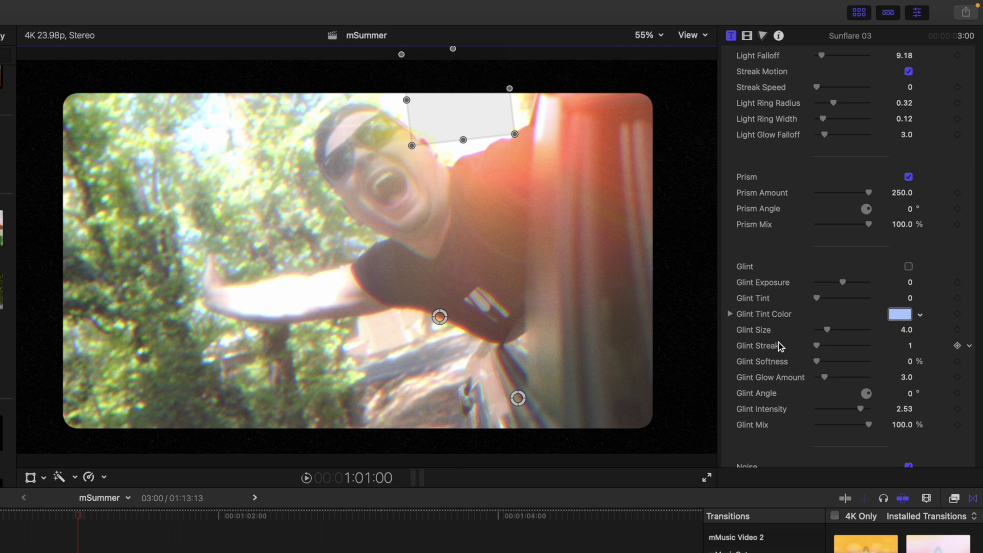
{"action": "scroll", "coordinate": [775, 347], "scroll_direction": "down", "scroll_amount": 2}
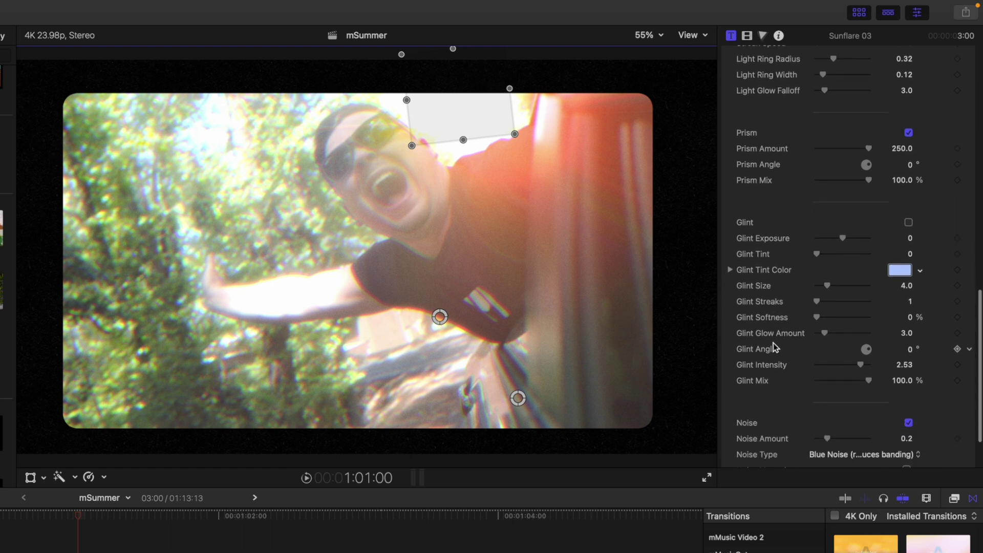
{"action": "scroll", "coordinate": [776, 327], "scroll_direction": "down", "scroll_amount": 3}
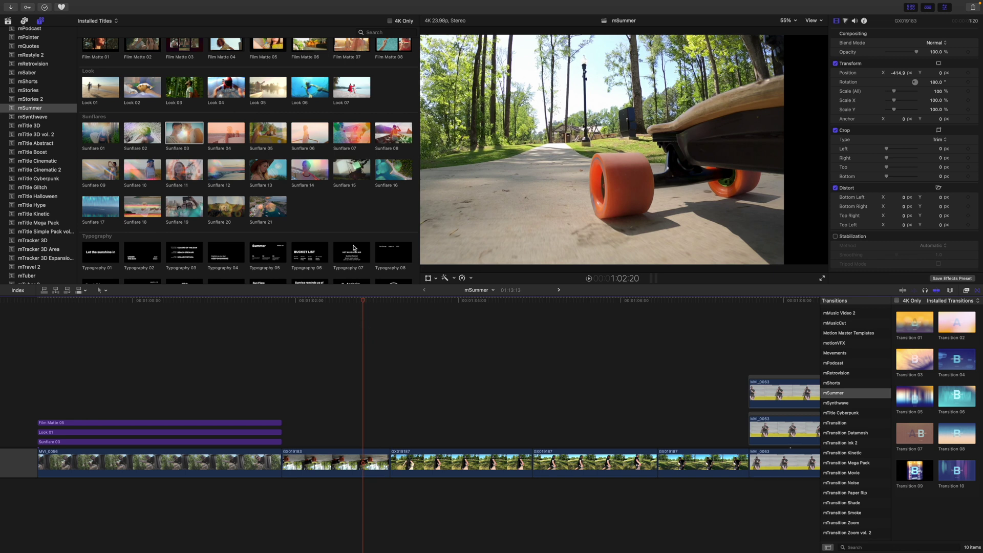
Step: Add Look 06 from the start of the skateboard clip to the start of MVI_0083, and reset the skateboard clip's Position X to 0 px
{"action": "scroll", "coordinate": [352, 230], "scroll_direction": "up", "scroll_amount": 3}
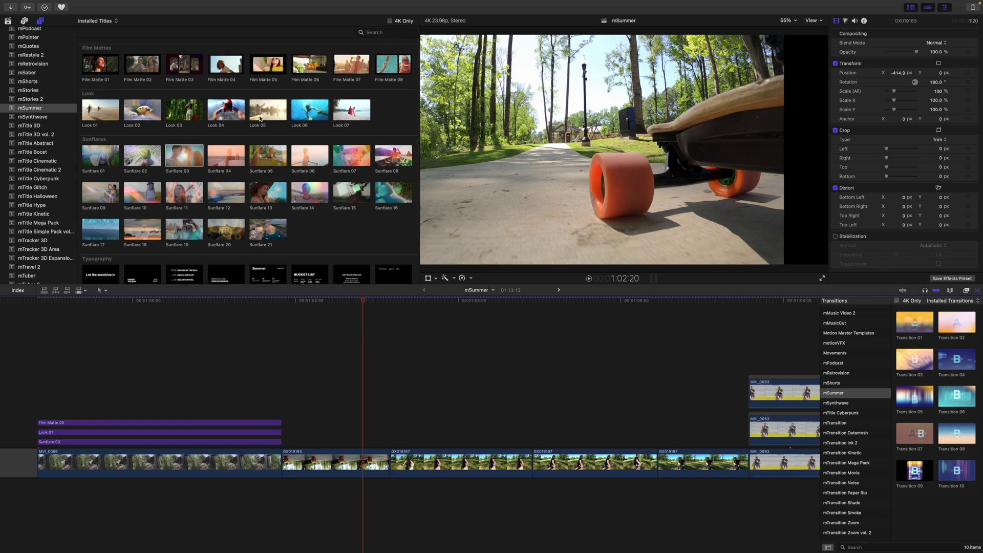
{"action": "left_click_drag", "start_coordinate": [310, 112], "coordinate": [288, 420]}
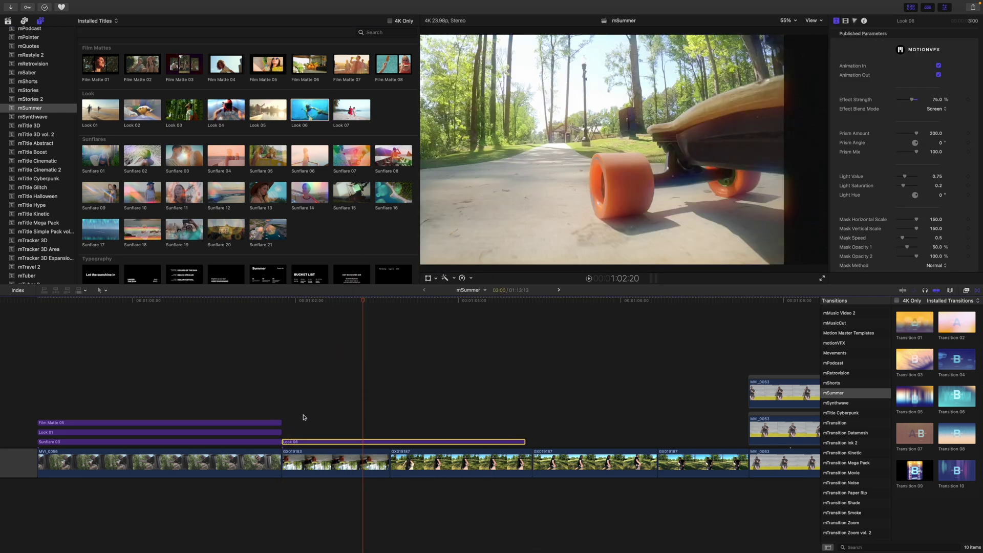
{"action": "scroll", "coordinate": [310, 420], "scroll_direction": "right", "scroll_amount": 2}
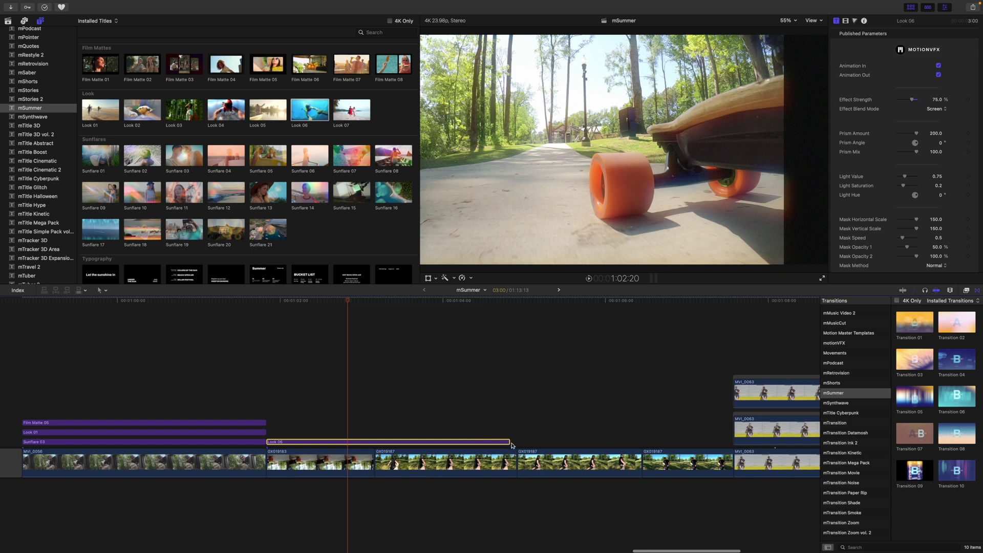
{"action": "left_click_drag", "start_coordinate": [508, 442], "coordinate": [732, 442]}
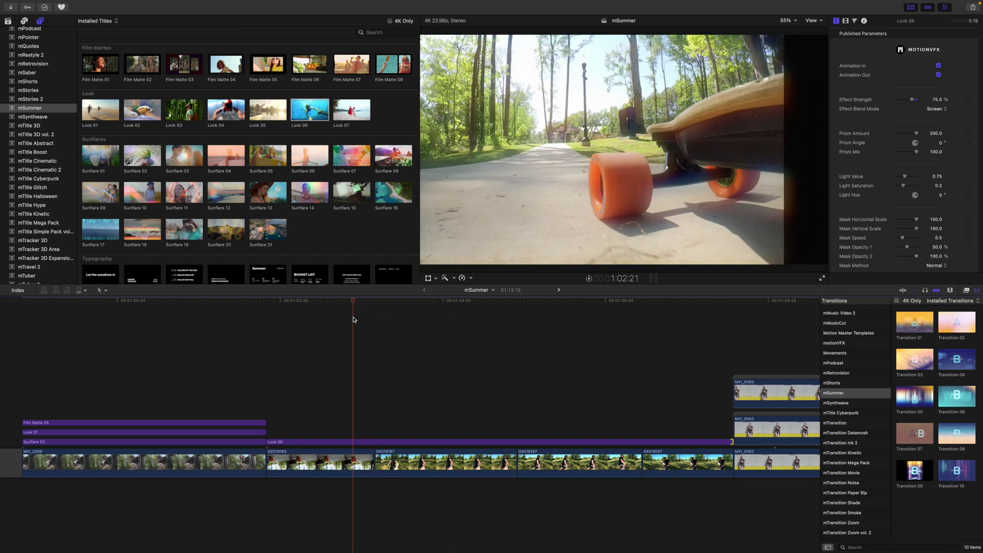
{"action": "left_click", "coordinate": [332, 461]}
Step: Add the Typography 11 title above Look 06, match its length to Look 06 at 5:18, and preview it at 1:02:15
{"action": "scroll", "coordinate": [341, 209], "scroll_direction": "down", "scroll_amount": 2}
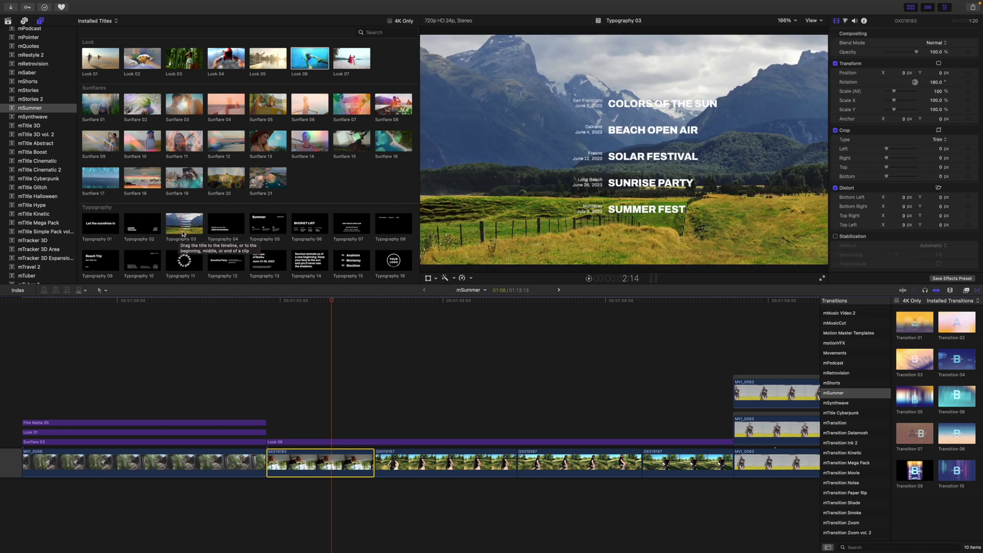
{"action": "left_click_drag", "start_coordinate": [181, 265], "coordinate": [272, 411]}
{"action": "left_click_drag", "start_coordinate": [752, 405], "coordinate": [732, 405]}
{"action": "left_click", "coordinate": [333, 434]}
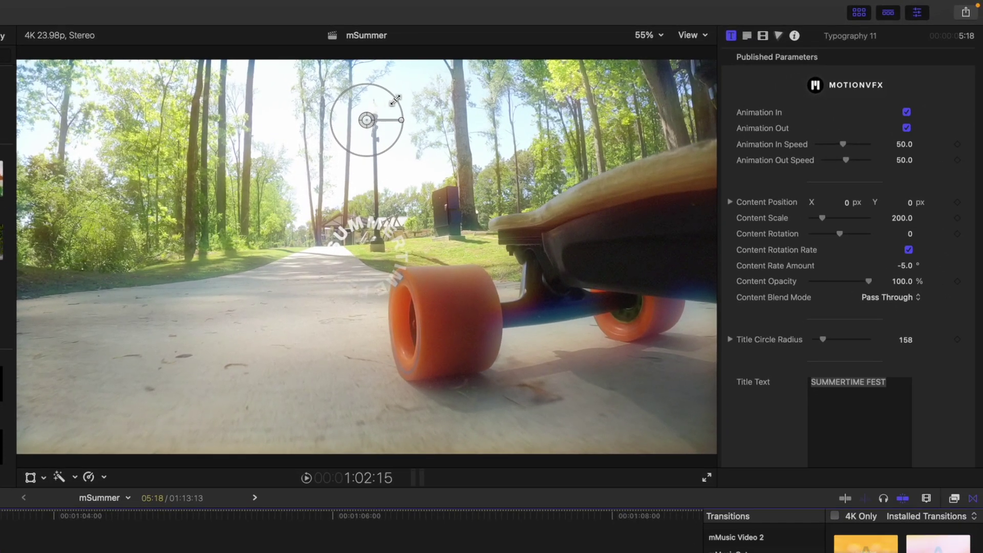
Step: Place the circular title at about X -0.36, Y 0.02 with a Content Scale of 613.6, and look through its text parameters
{"action": "mouse_move", "coordinate": [367, 120]}
{"action": "left_mouse_down"}
{"action": "mouse_move", "coordinate": [330, 178]}
{"action": "mouse_move", "coordinate": [318, 143]}
{"action": "mouse_move", "coordinate": [308, 163]}
{"action": "mouse_move", "coordinate": [397, 121]}
{"action": "mouse_move", "coordinate": [383, 131]}
{"action": "left_mouse_up"}
{"action": "left_click_drag", "start_coordinate": [341, 164], "coordinate": [228, 103]}
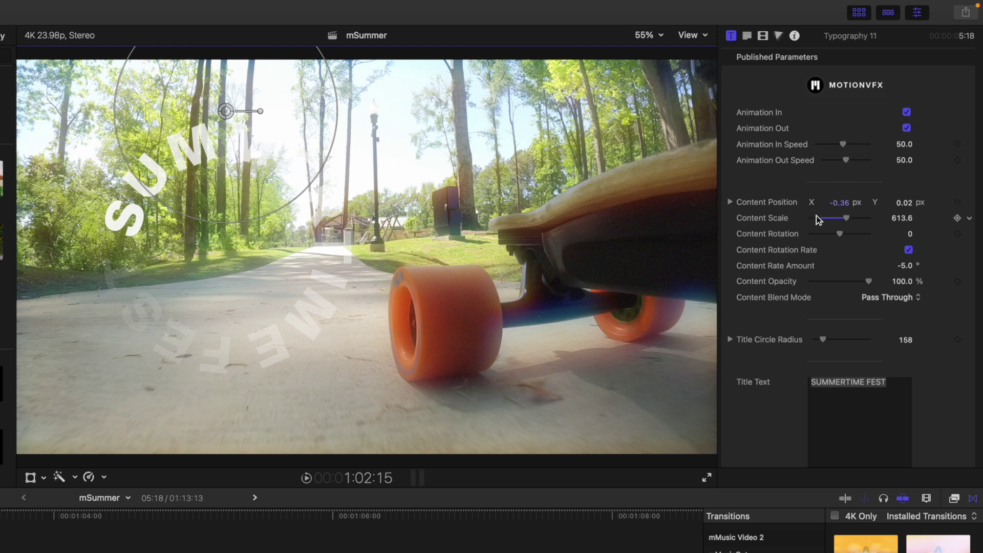
{"action": "scroll", "coordinate": [795, 222], "scroll_direction": "down", "scroll_amount": 2}
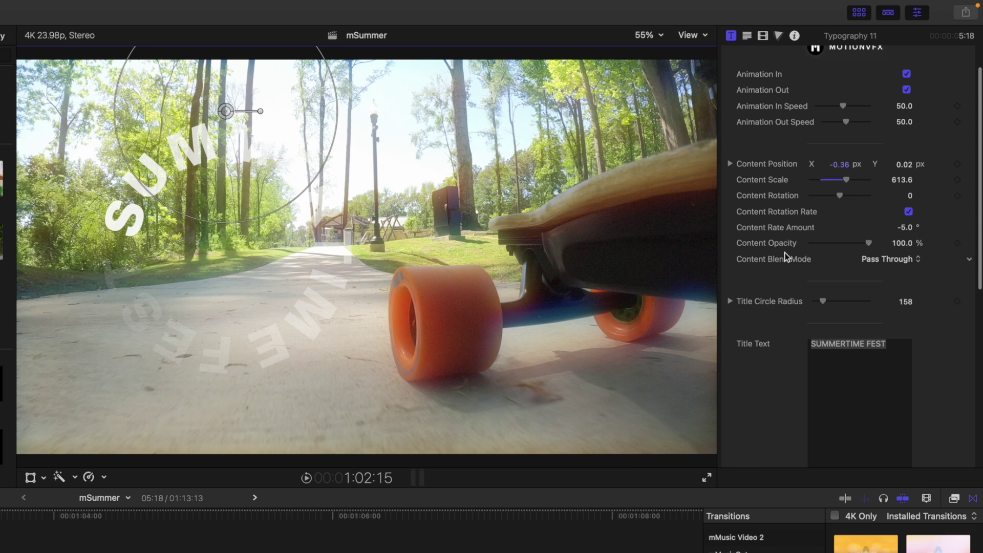
{"action": "scroll", "coordinate": [785, 258], "scroll_direction": "down", "scroll_amount": 5}
{"action": "scroll", "coordinate": [787, 257], "scroll_direction": "down", "scroll_amount": 2}
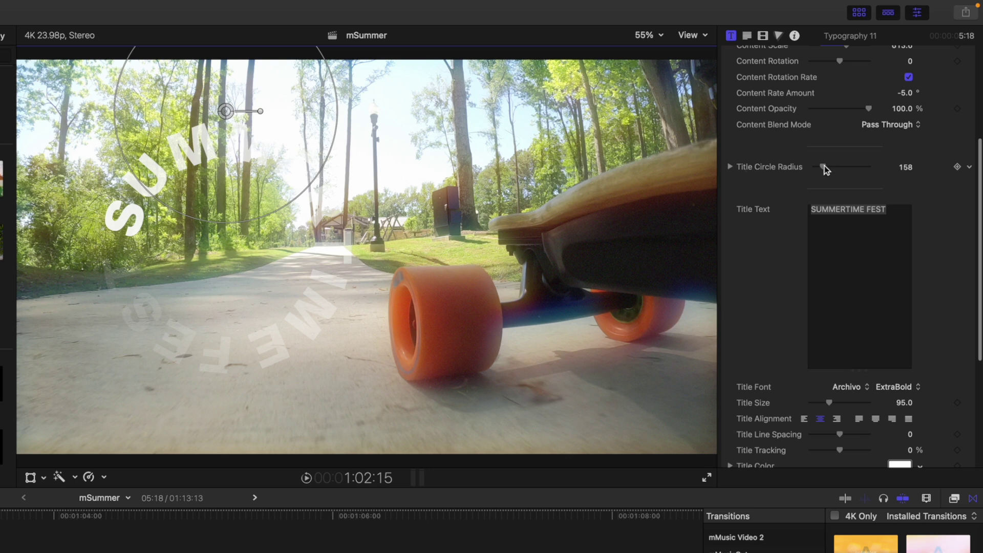
Step: Try a larger Title Circle Radius on the circular title and replace its text with SKATEBOARD FESTIVAL 2023
{"action": "left_click_drag", "start_coordinate": [825, 165], "coordinate": [826, 167]}
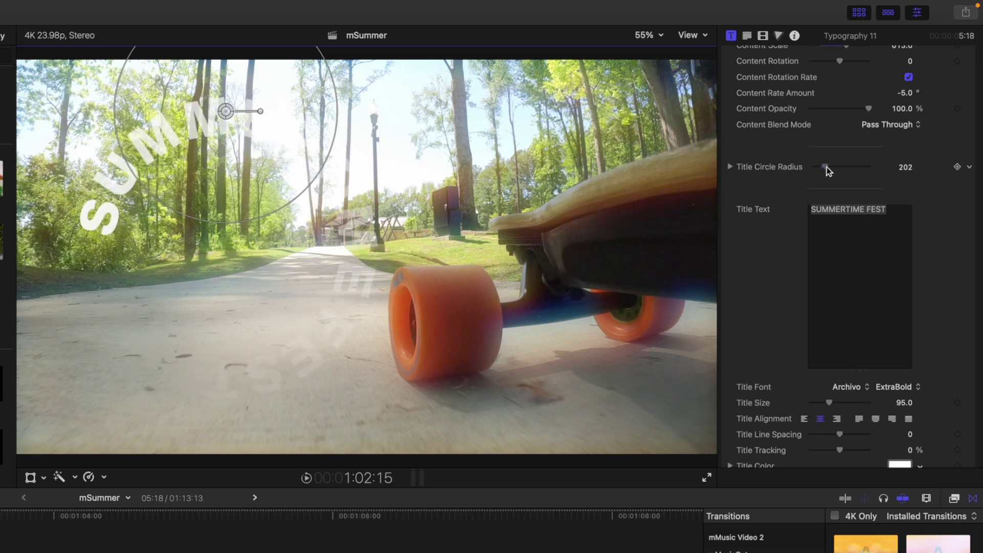
{"action": "left_click_drag", "start_coordinate": [822, 168], "coordinate": [822, 166]}
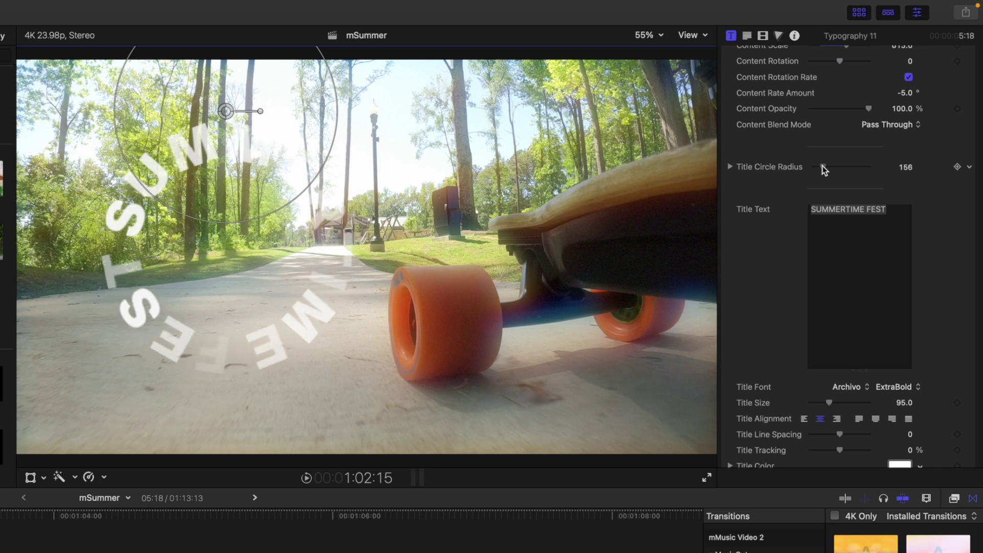
{"action": "left_click", "coordinate": [896, 213]}
{"action": "key", "text": "super+a"}
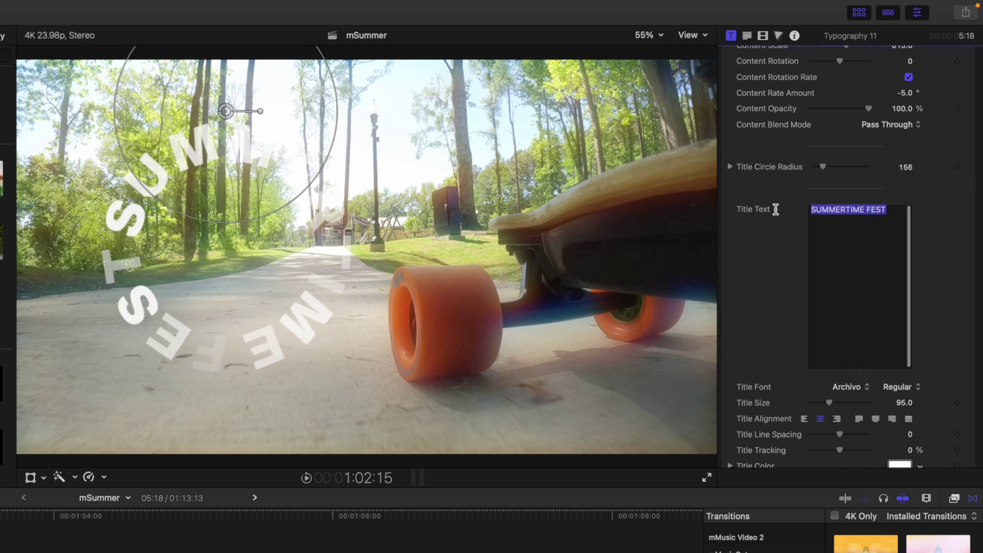
{"action": "type", "text": "SKATE"}
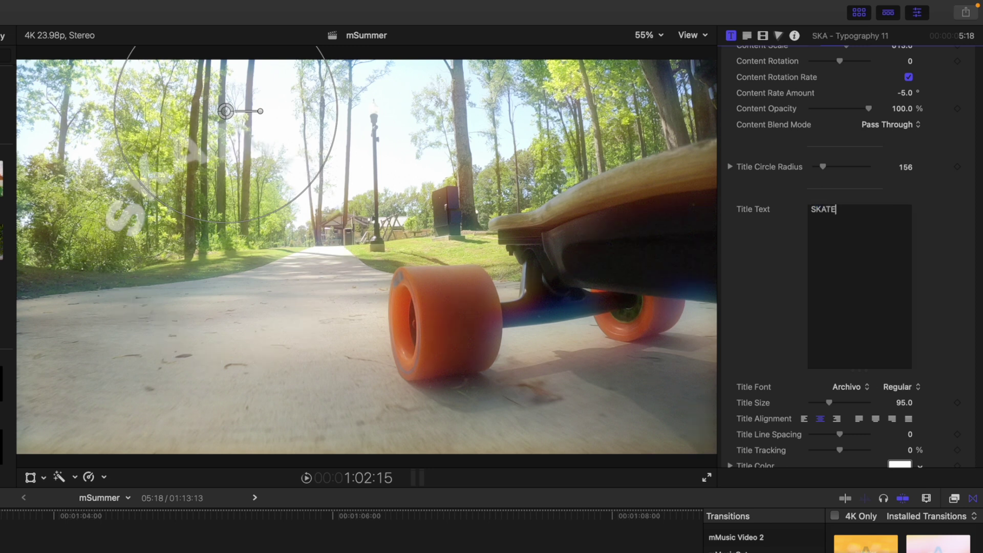
{"action": "type", "text": "BOARD FE"}
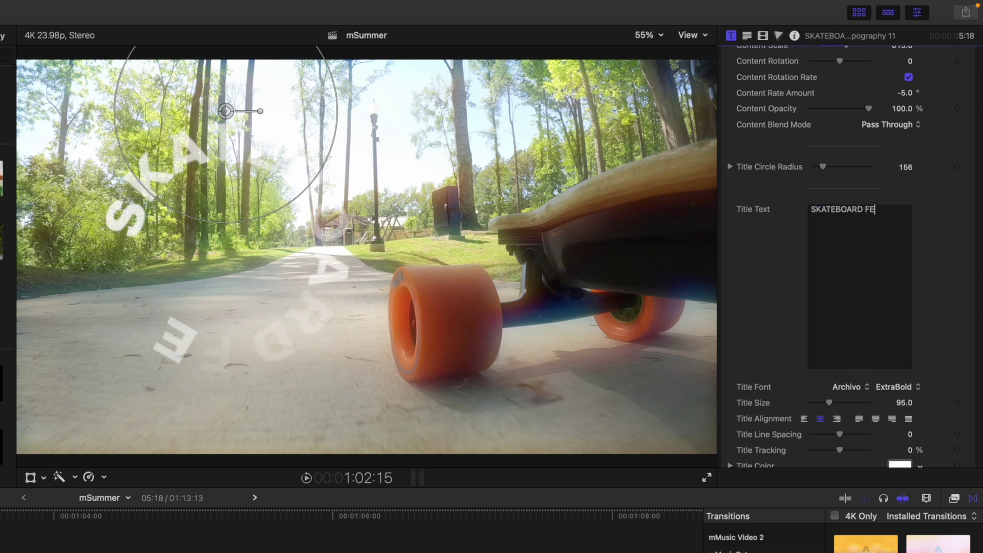
{"action": "type", "text": "STIVAL"}
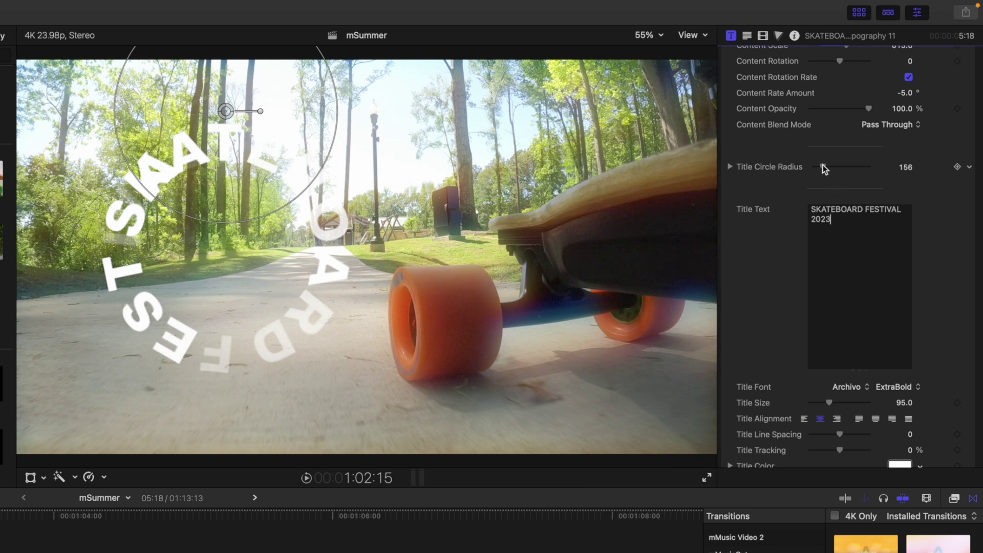
Step: Set the Title Circle Radius to 233, playing the title to check the spacing of the longer text
{"action": "left_click_drag", "start_coordinate": [823, 165], "coordinate": [826, 167]}
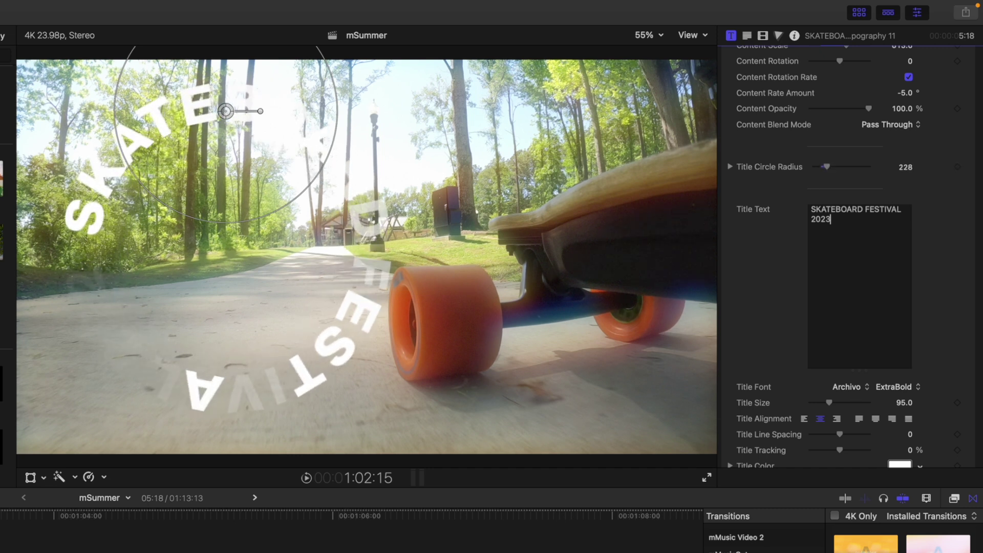
{"action": "key", "text": "space"}
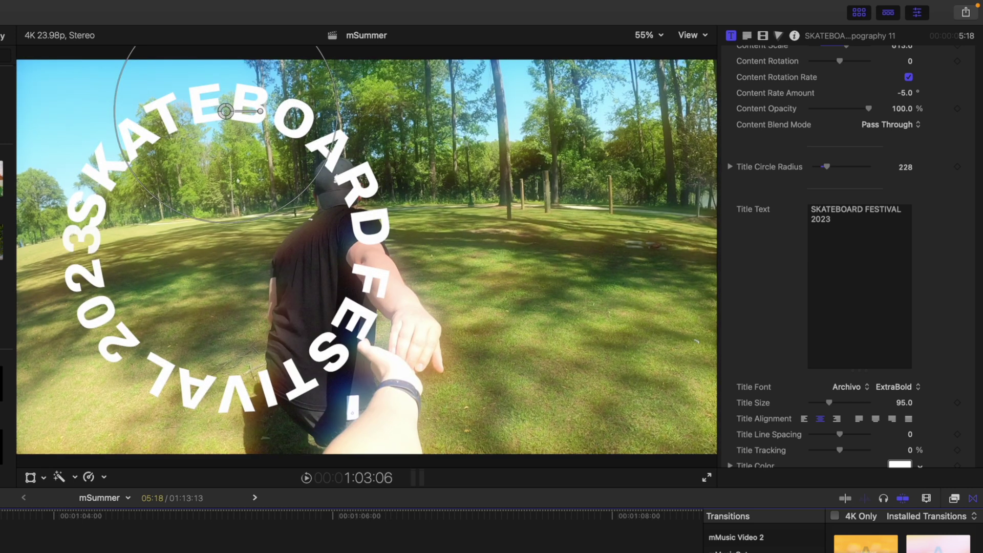
{"action": "key", "text": "space"}
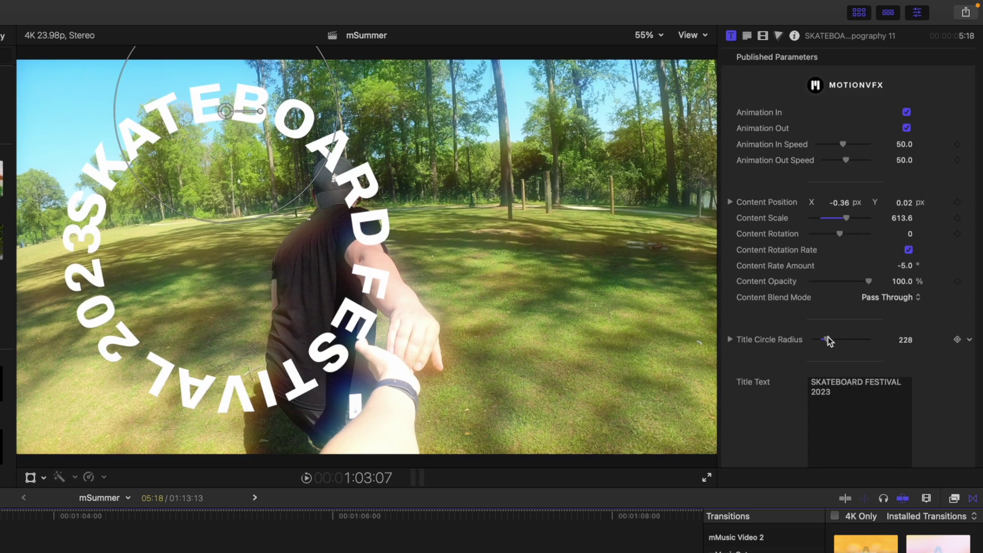
{"action": "left_click_drag", "start_coordinate": [827, 336], "coordinate": [827, 339]}
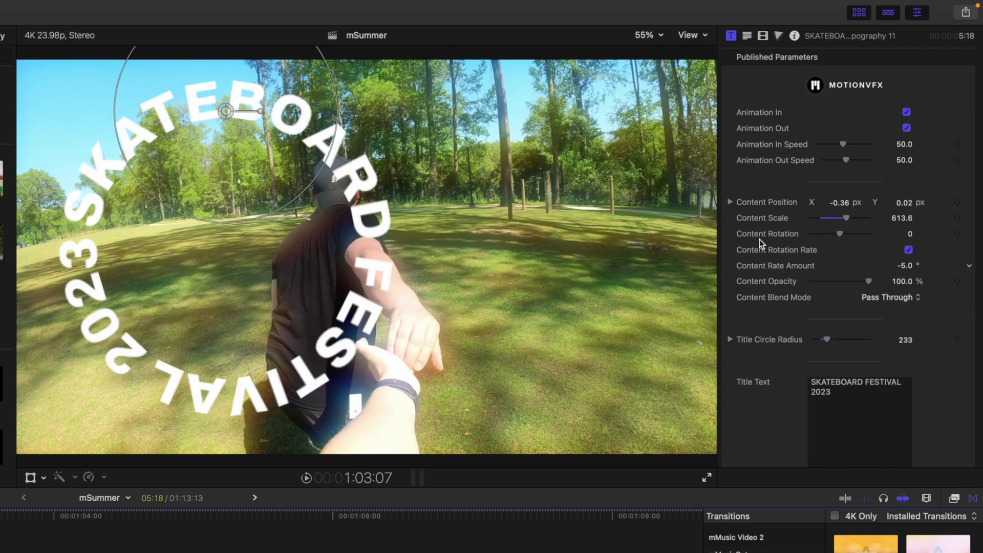
Step: Shrink the circular title, place it in the right part of the picture, and trim its duration to 2:01
{"action": "left_click_drag", "start_coordinate": [323, 58], "coordinate": [290, 95]}
{"action": "left_click_drag", "start_coordinate": [230, 112], "coordinate": [195, 118]}
{"action": "scroll", "coordinate": [765, 334], "scroll_direction": "down", "scroll_amount": 10}
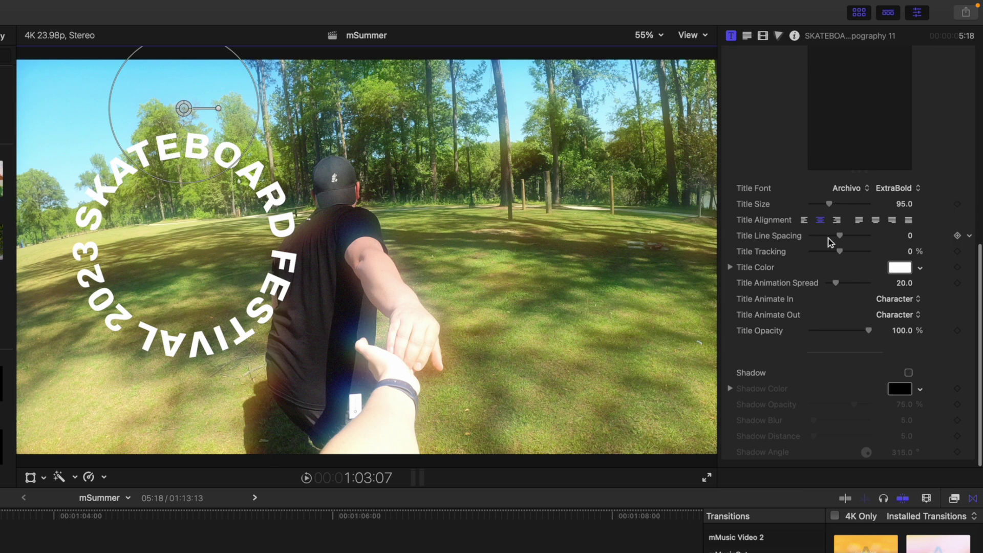
{"action": "scroll", "coordinate": [795, 249], "scroll_direction": "up", "scroll_amount": 3}
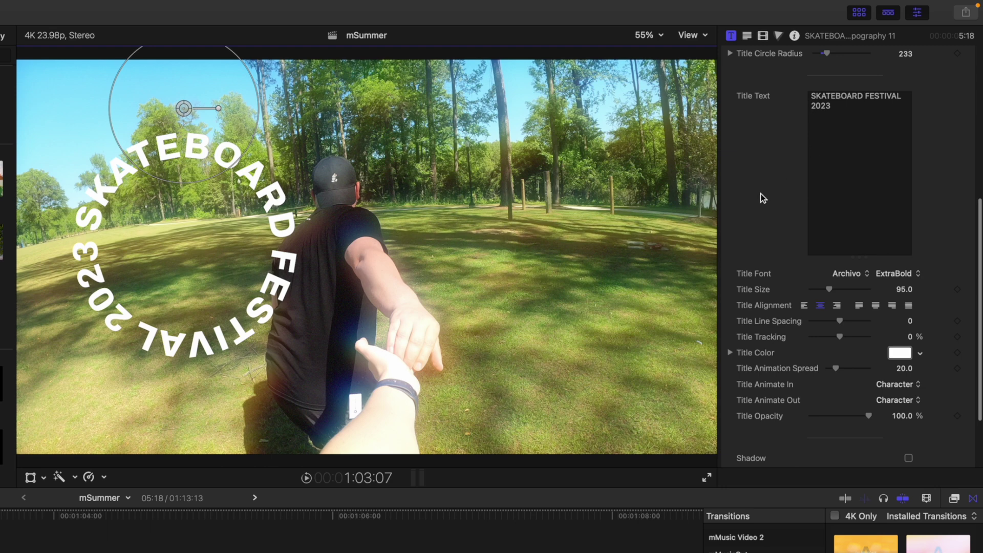
{"action": "scroll", "coordinate": [790, 190], "scroll_direction": "down", "scroll_amount": 1}
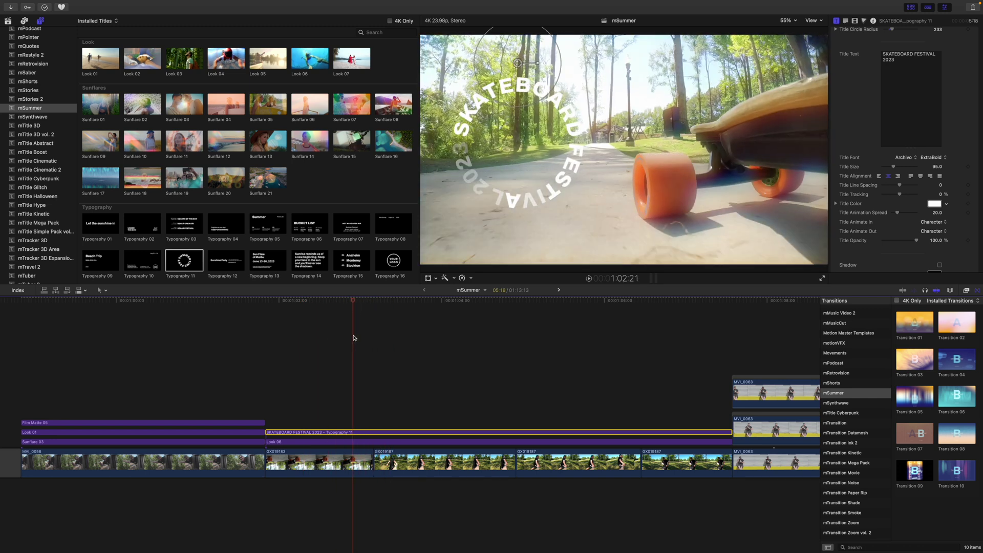
{"action": "left_click_drag", "start_coordinate": [518, 63], "coordinate": [752, 73]}
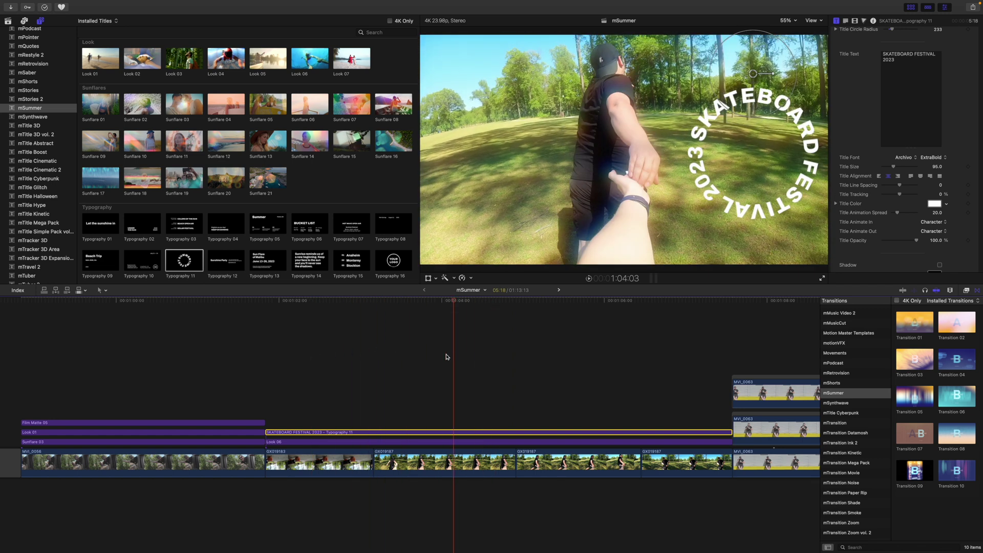
{"action": "left_click_drag", "start_coordinate": [730, 432], "coordinate": [429, 432]}
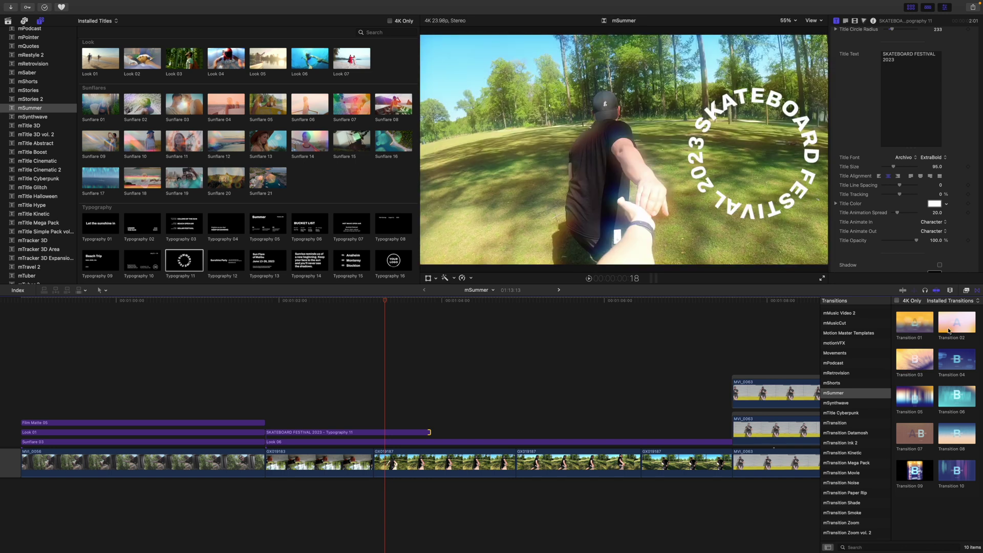
Step: Add Transition 02 between the skateboard clip and the following clip, and scrub through it to 1:03:04
{"action": "left_click_drag", "start_coordinate": [962, 328], "coordinate": [369, 469]}
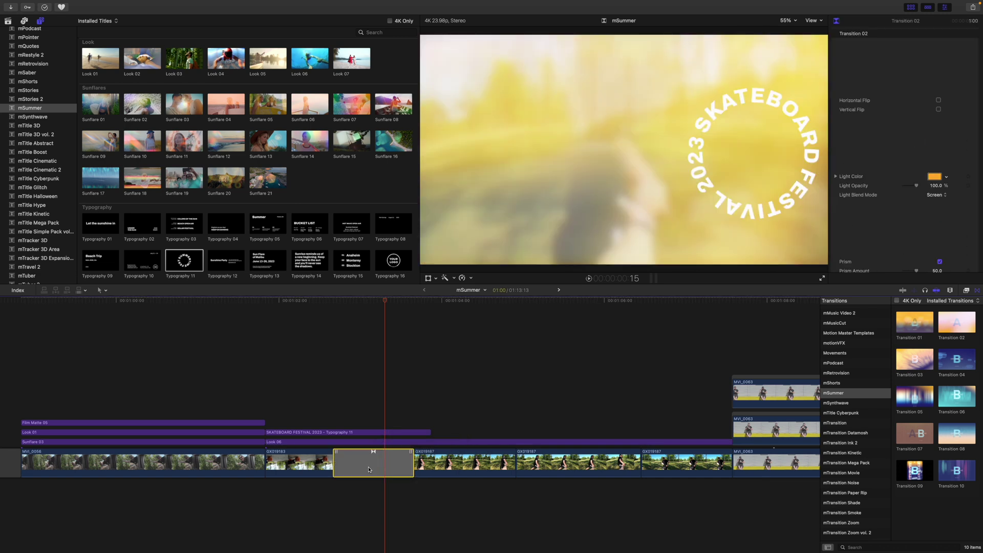
{"action": "left_click", "coordinate": [371, 303]}
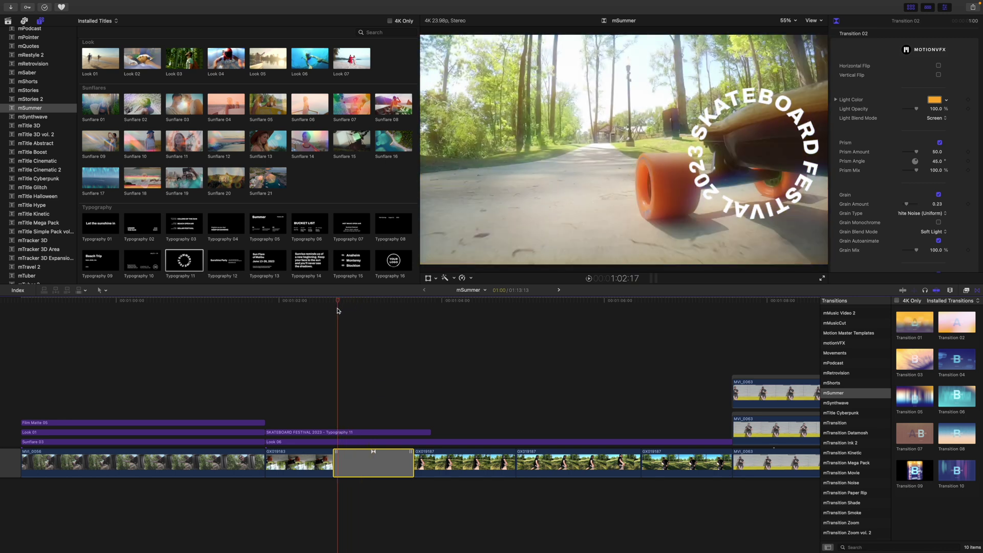
{"action": "left_click", "coordinate": [379, 316]}
{"action": "mouse_move", "coordinate": [379, 316]}
{"action": "left_mouse_down"}
{"action": "mouse_move", "coordinate": [416, 322]}
{"action": "mouse_move", "coordinate": [378, 322]}
{"action": "left_mouse_up"}
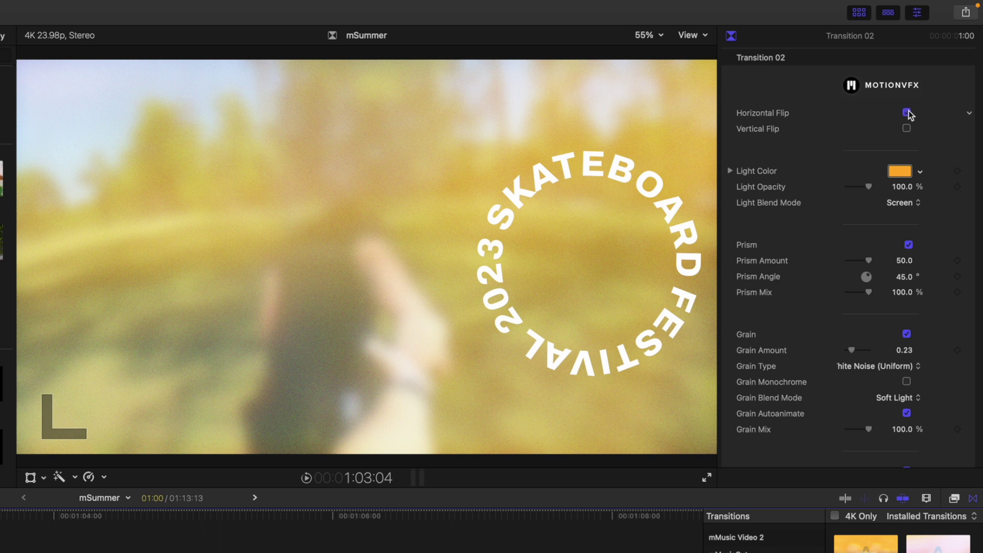
Step: Turn off the transition's Horizontal Flip and set its Light Color to a more saturated orange
{"action": "left_click", "coordinate": [907, 113]}
{"action": "left_click", "coordinate": [897, 172]}
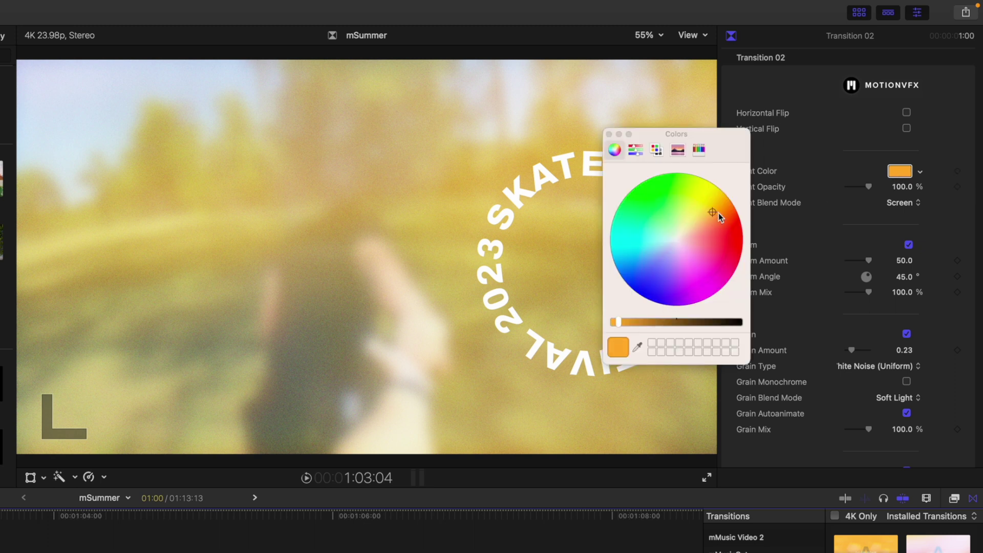
{"action": "mouse_move", "coordinate": [714, 209]}
{"action": "left_mouse_down"}
{"action": "mouse_move", "coordinate": [678, 222]}
{"action": "mouse_move", "coordinate": [702, 224]}
{"action": "mouse_move", "coordinate": [723, 206]}
{"action": "left_mouse_up"}
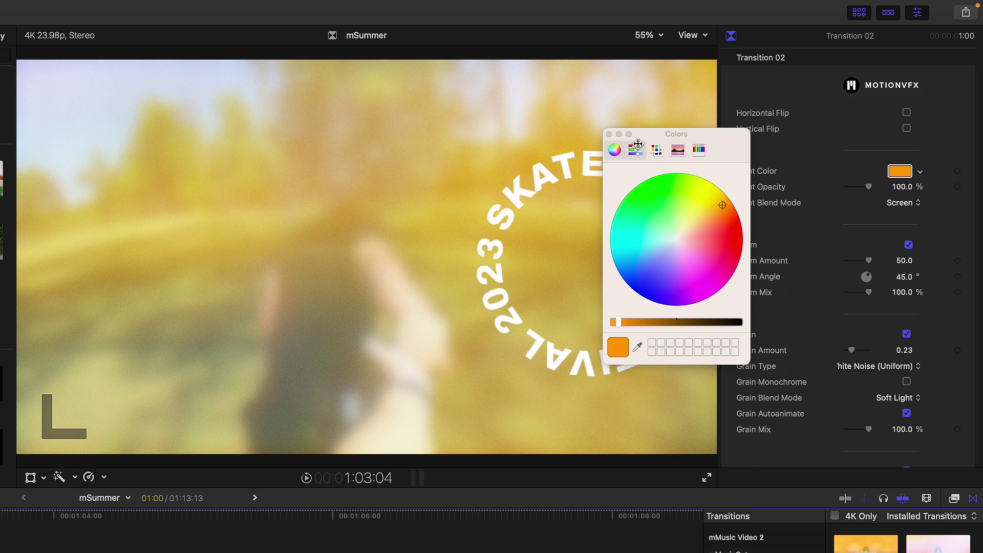
{"action": "left_click", "coordinate": [610, 134]}
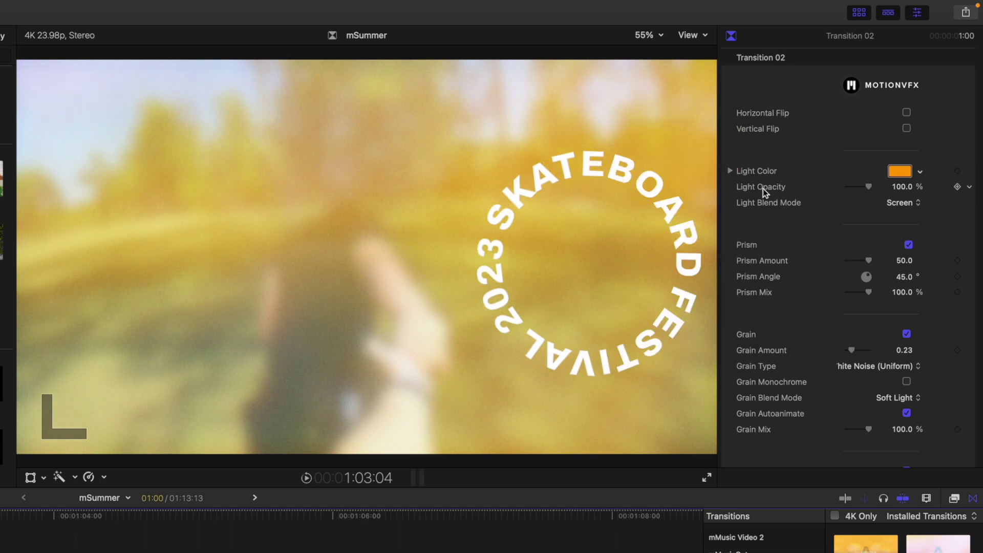
Step: Look through the transition's light opacity, prism, grain, blur, channel mixer and additional light parameters
{"action": "mouse_move", "coordinate": [869, 190]}
{"action": "left_mouse_down"}
{"action": "mouse_move", "coordinate": [837, 186]}
{"action": "mouse_move", "coordinate": [882, 192]}
{"action": "left_mouse_up"}
{"action": "scroll", "coordinate": [831, 210], "scroll_direction": "down", "scroll_amount": 1}
{"action": "scroll", "coordinate": [832, 214], "scroll_direction": "down", "scroll_amount": 1}
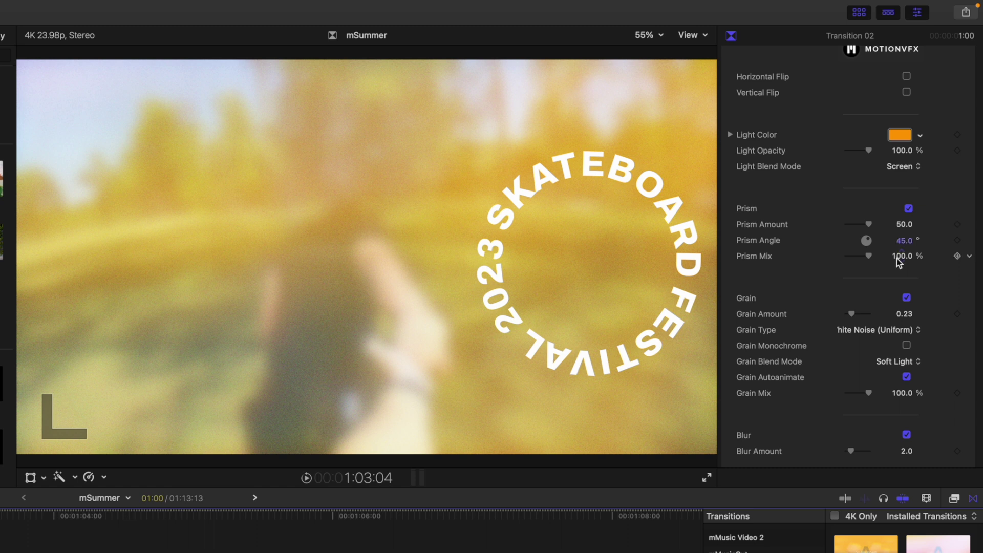
{"action": "scroll", "coordinate": [898, 261], "scroll_direction": "down", "scroll_amount": 5}
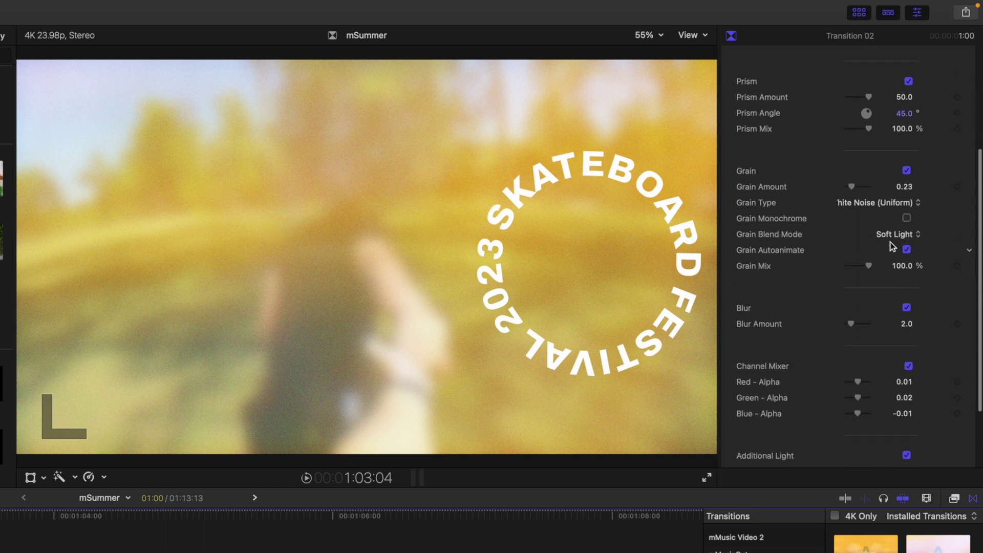
{"action": "scroll", "coordinate": [892, 247], "scroll_direction": "down", "scroll_amount": 2}
{"action": "scroll", "coordinate": [892, 248], "scroll_direction": "down", "scroll_amount": 1}
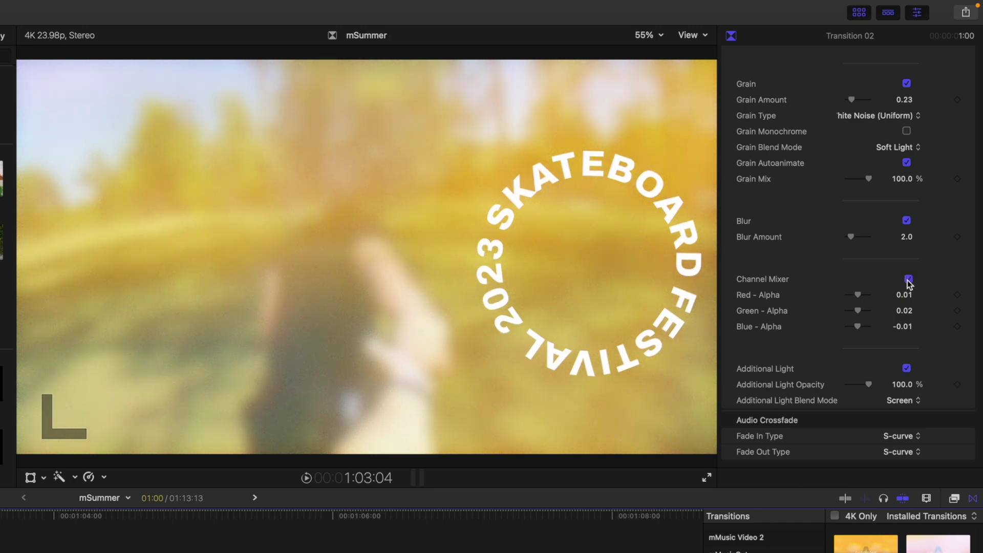
{"action": "left_click", "coordinate": [906, 368]}
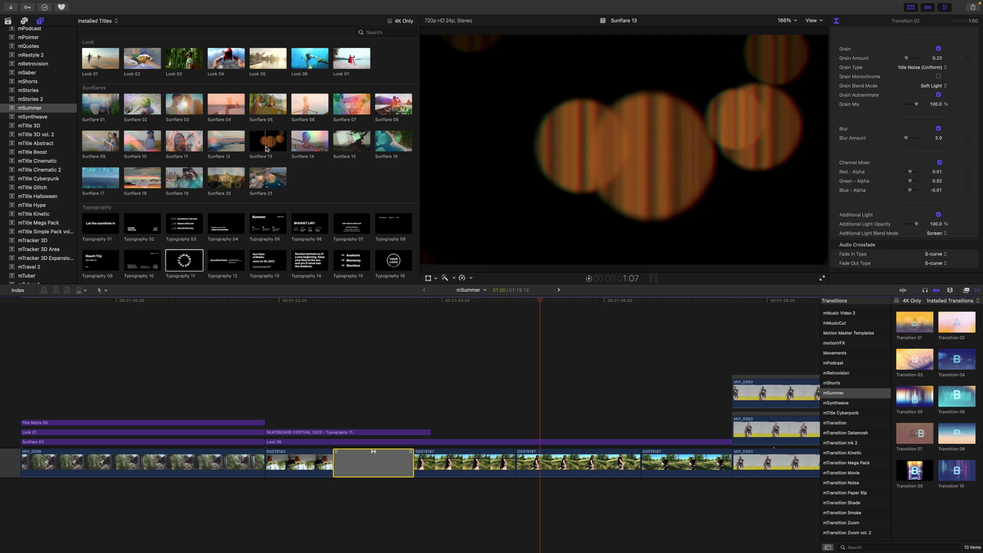
Step: Add Sunflare 13 above the end of Look 06, with its light at about X -0.52, Y 0.23, scale 965.2 by 1006.3 and rotation 344.3°
{"action": "left_click_drag", "start_coordinate": [260, 150], "coordinate": [493, 409]}
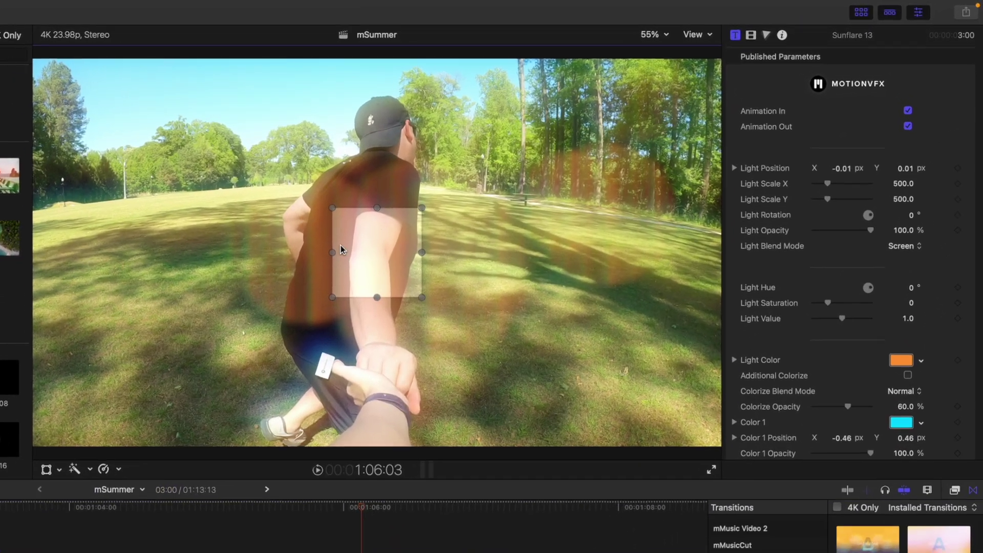
{"action": "left_click_drag", "start_coordinate": [613, 160], "coordinate": [510, 103]}
{"action": "left_click_drag", "start_coordinate": [173, 177], "coordinate": [151, 271]}
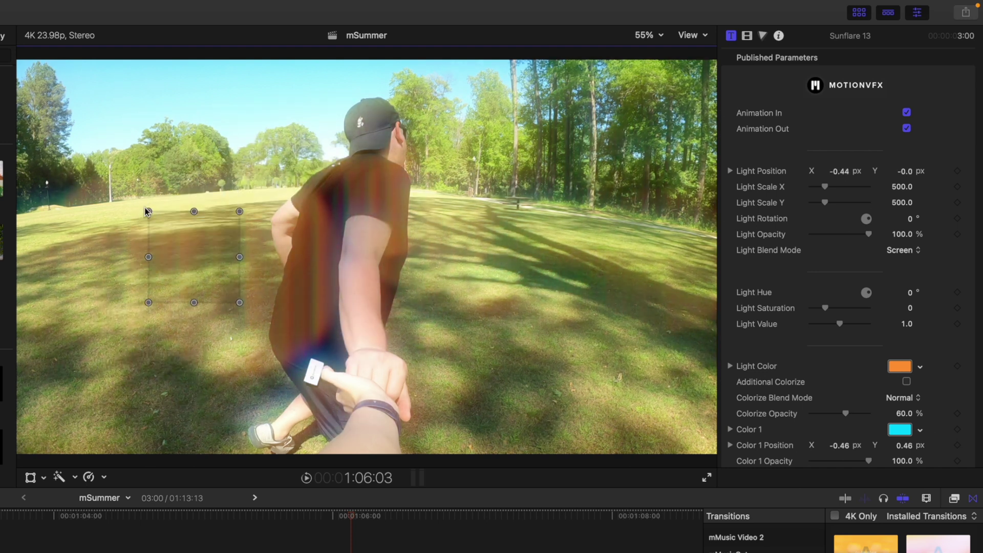
{"action": "left_click_drag", "start_coordinate": [193, 211], "coordinate": [275, 184]}
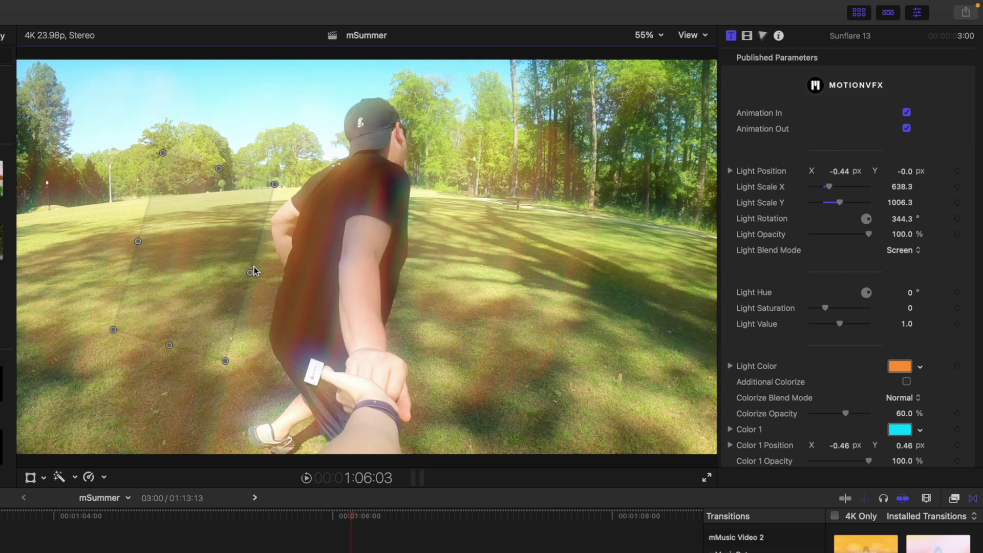
{"action": "left_click_drag", "start_coordinate": [248, 275], "coordinate": [218, 199]}
Step: Look through Sunflare 13's light, colour, shape, mask and replicator parameters
{"action": "scroll", "coordinate": [800, 228], "scroll_direction": "down", "scroll_amount": 5}
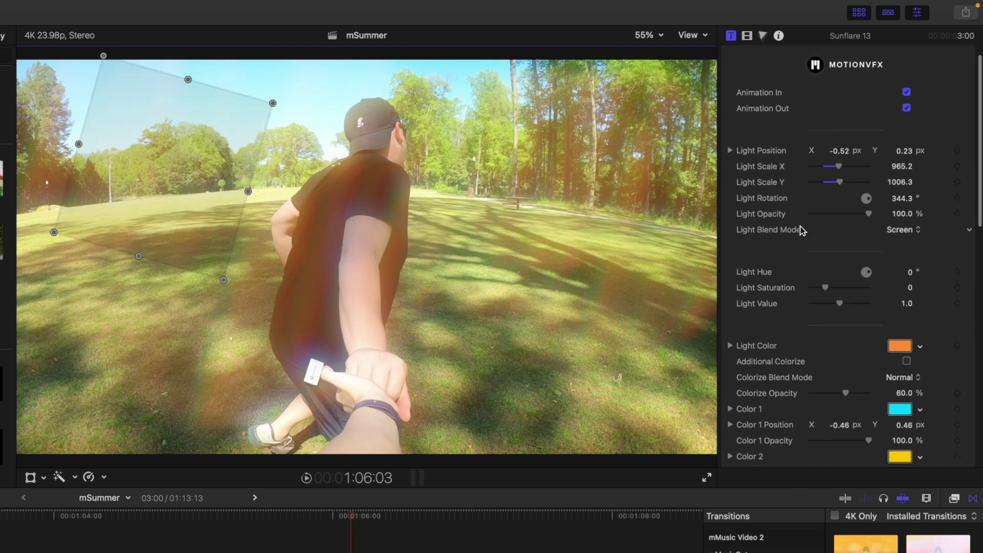
{"action": "scroll", "coordinate": [802, 230], "scroll_direction": "down", "scroll_amount": 1}
{"action": "scroll", "coordinate": [785, 200], "scroll_direction": "down", "scroll_amount": 10}
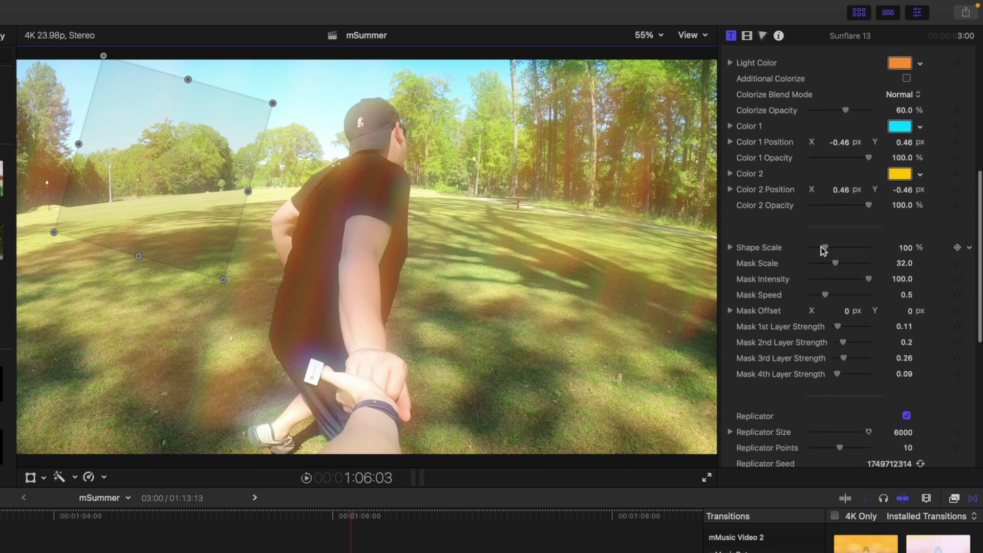
{"action": "left_click_drag", "start_coordinate": [828, 248], "coordinate": [826, 248]}
{"action": "scroll", "coordinate": [783, 266], "scroll_direction": "down", "scroll_amount": 2}
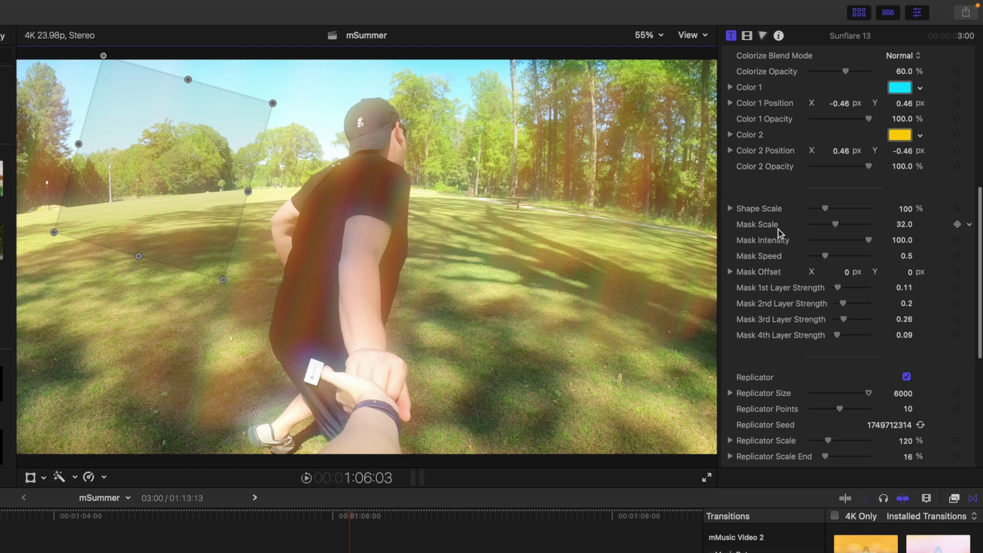
{"action": "scroll", "coordinate": [778, 233], "scroll_direction": "down", "scroll_amount": 6}
{"action": "scroll", "coordinate": [784, 266], "scroll_direction": "down", "scroll_amount": 5}
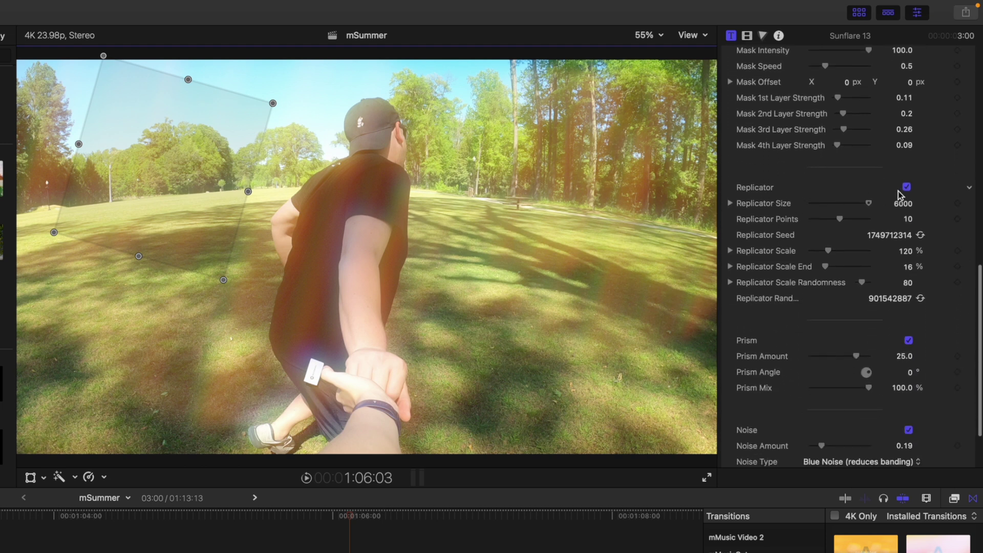
Step: Set Sunflare 13's Replicator Scale to 93%, review its prism and noise parameters, and go to the MVI_0083 clips
{"action": "mouse_move", "coordinate": [869, 204]}
{"action": "left_mouse_down"}
{"action": "mouse_move", "coordinate": [811, 203]}
{"action": "mouse_move", "coordinate": [869, 207]}
{"action": "left_mouse_up"}
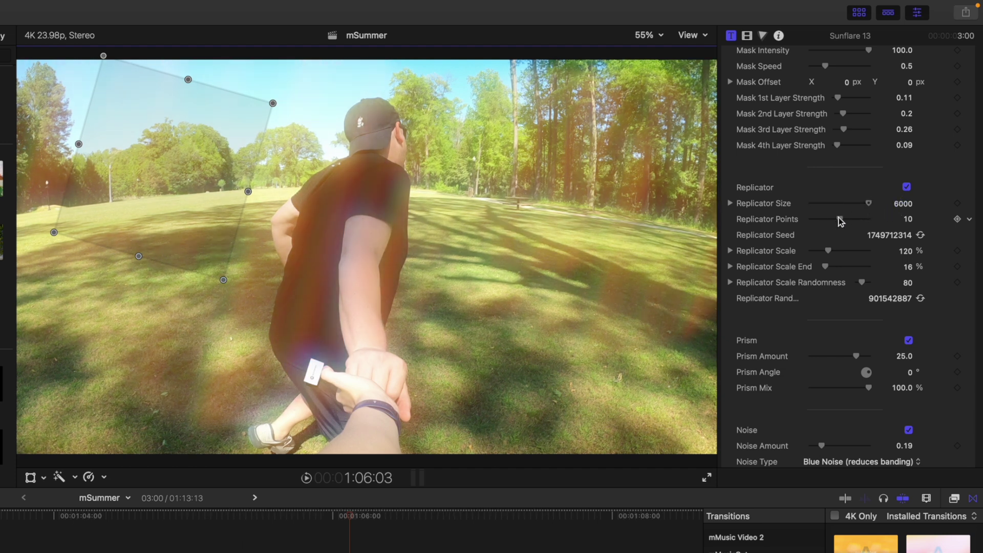
{"action": "mouse_move", "coordinate": [868, 220]}
{"action": "left_mouse_down"}
{"action": "mouse_move", "coordinate": [833, 224]}
{"action": "mouse_move", "coordinate": [829, 252]}
{"action": "mouse_move", "coordinate": [843, 255]}
{"action": "mouse_move", "coordinate": [823, 255]}
{"action": "left_mouse_up"}
{"action": "scroll", "coordinate": [746, 333], "scroll_direction": "down", "scroll_amount": 4}
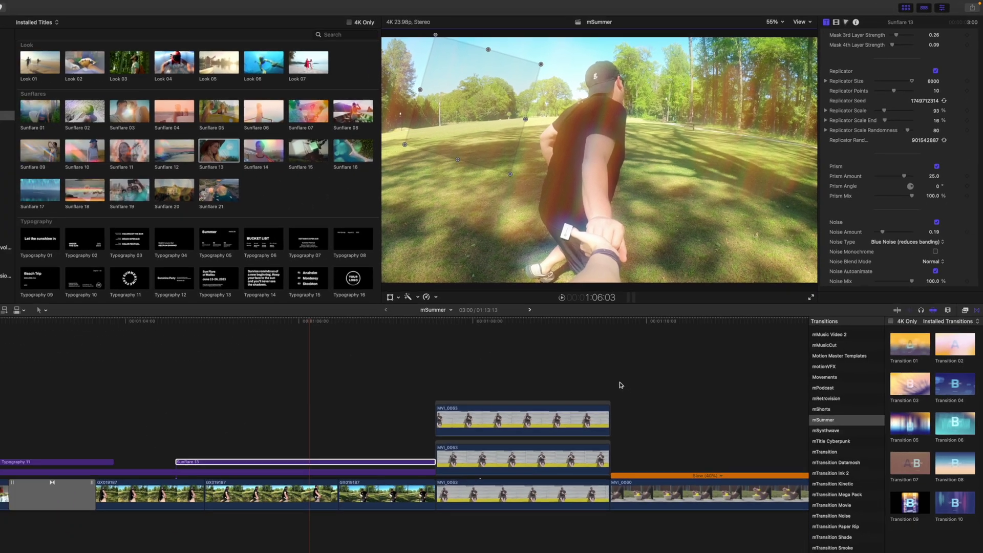
{"action": "scroll", "coordinate": [355, 333], "scroll_direction": "right", "scroll_amount": 5}
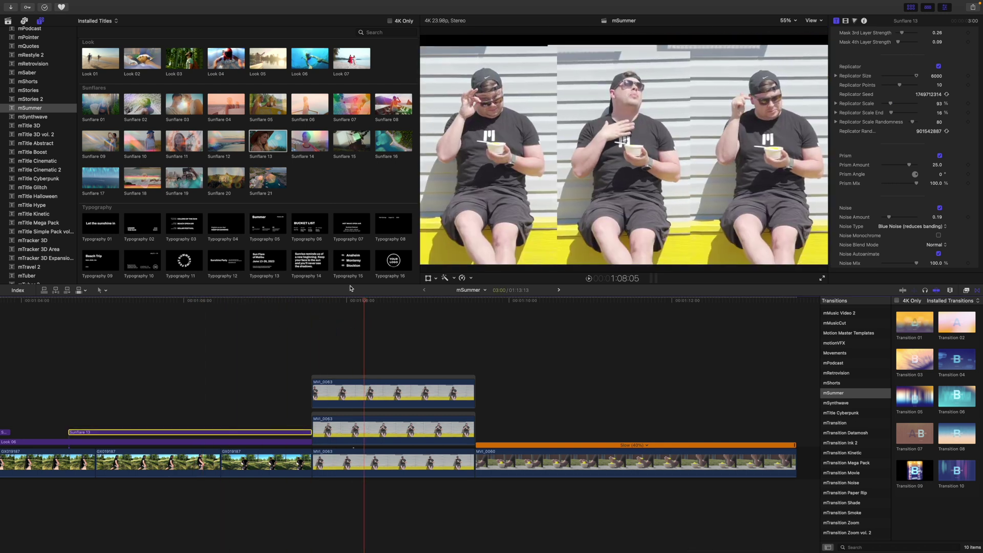
Step: Add Film Matte 01 above the slowed clip that follows the stacked MVI_0083 clips and go to a frame within it
{"action": "scroll", "coordinate": [355, 252], "scroll_direction": "up", "scroll_amount": 2}
{"action": "scroll", "coordinate": [355, 252], "scroll_direction": "up", "scroll_amount": 2}
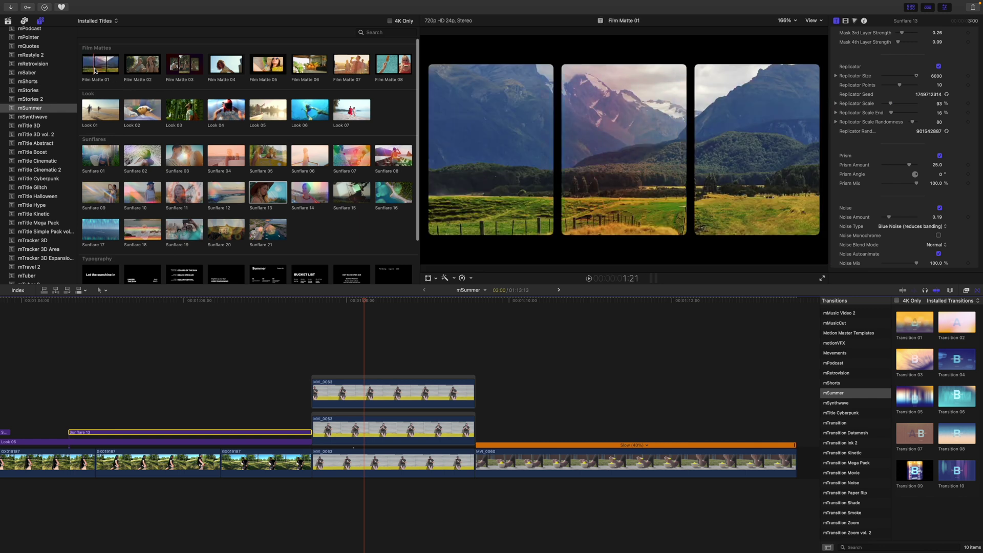
{"action": "left_click", "coordinate": [178, 69]}
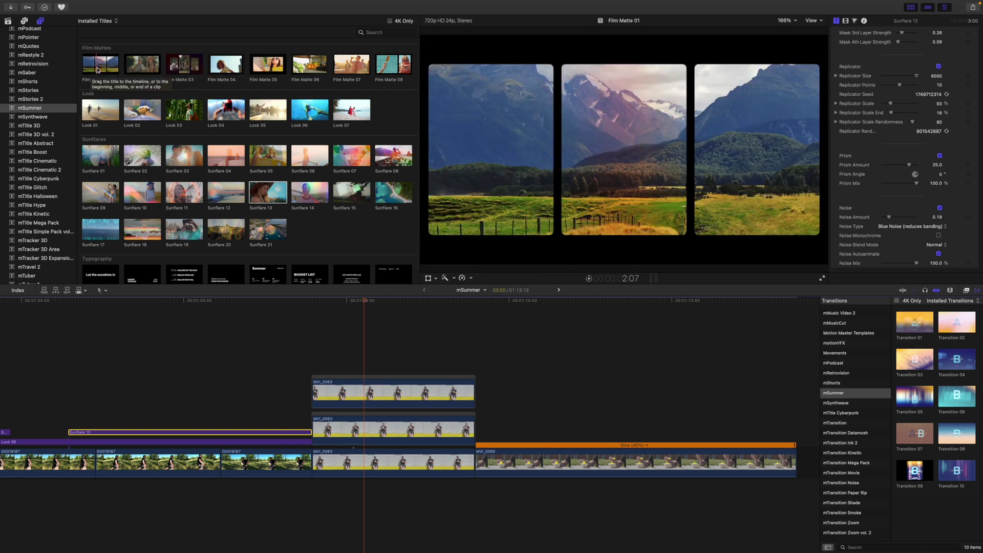
{"action": "left_click_drag", "start_coordinate": [94, 73], "coordinate": [480, 357]}
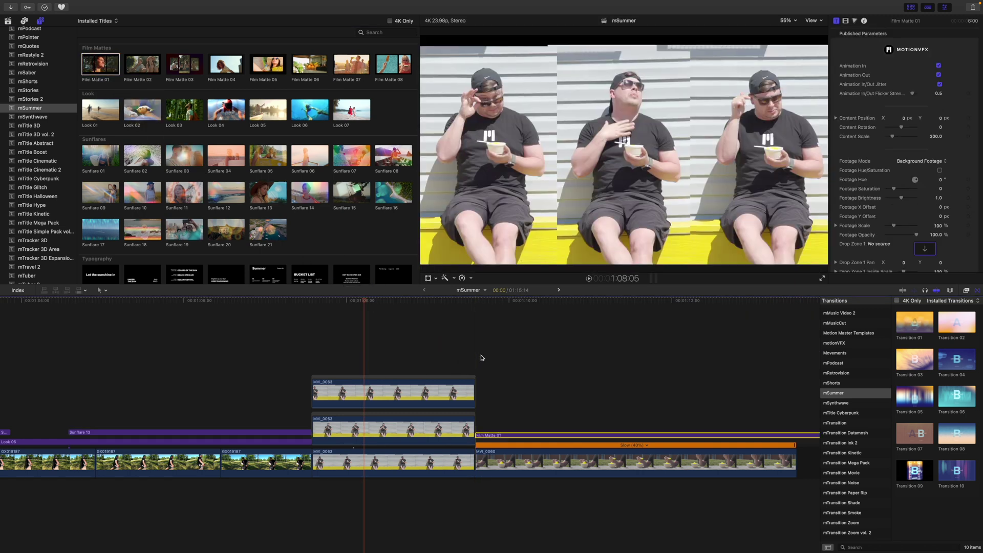
{"action": "scroll", "coordinate": [476, 354], "scroll_direction": "right", "scroll_amount": 2}
{"action": "left_click_drag", "start_coordinate": [454, 303], "coordinate": [476, 307]}
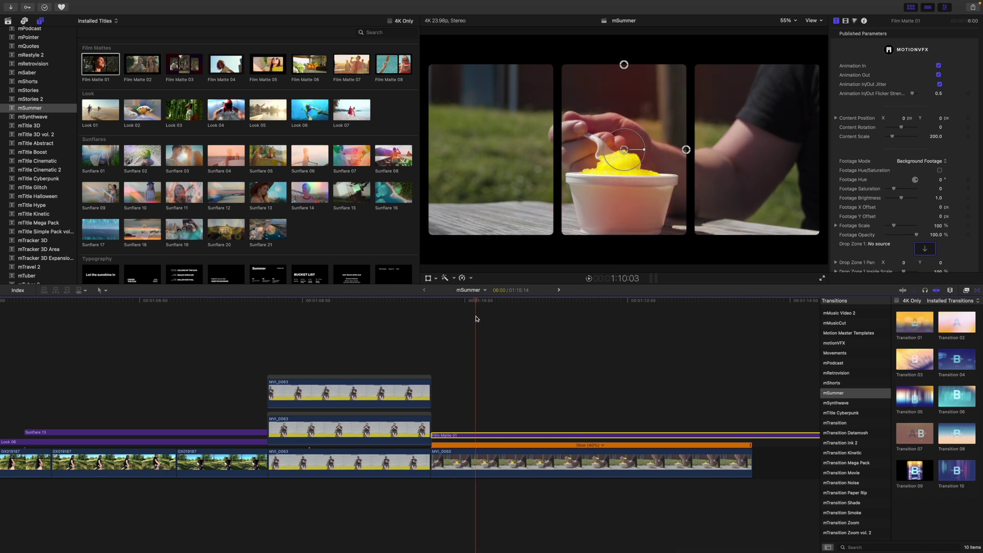
Step: Disable and re-enable Film Matte 01 to compare the slowed clip with and without the matte
{"action": "key", "text": "v"}
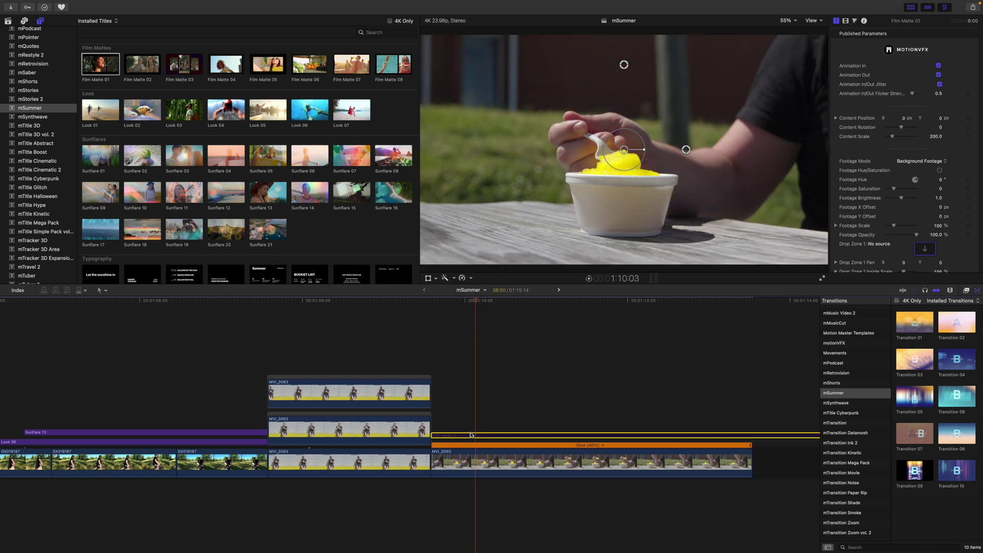
{"action": "key", "text": "v"}
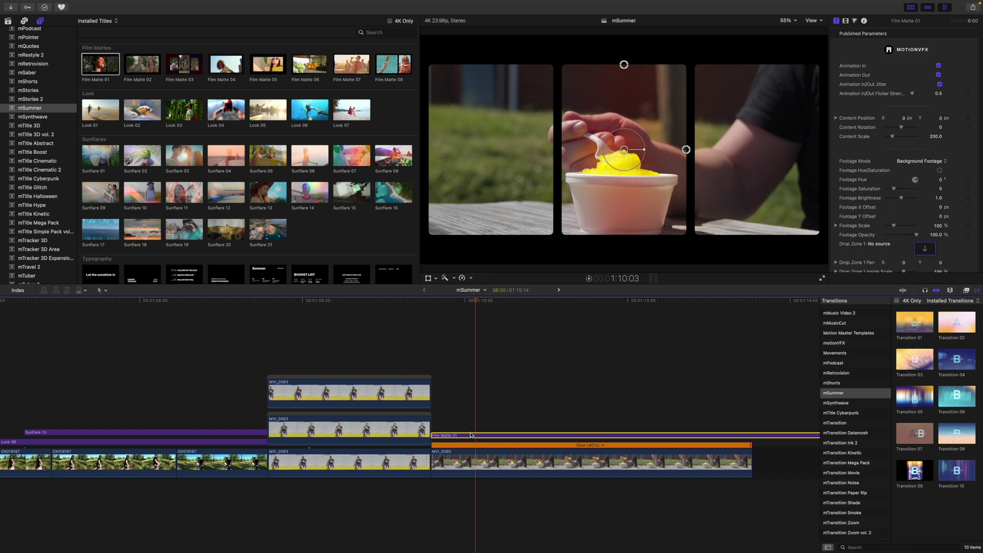
{"action": "key", "text": "v"}
{"action": "key", "text": "v"}
Step: Shrink Film Matte 01's frames to a Content Scale of 168.9
{"action": "left_click_drag", "start_coordinate": [635, 138], "coordinate": [644, 99]}
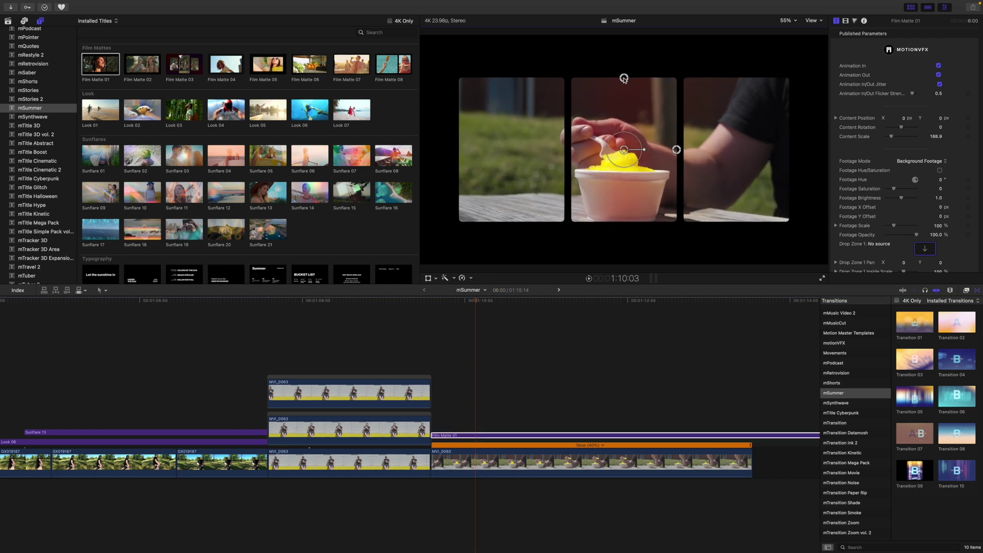
{"action": "left_click_drag", "start_coordinate": [676, 150], "coordinate": [683, 151]}
Step: Move Film Matte 01 above the three stacked MVI_0083 clips and turn off its Animation In and Animation Out
{"action": "scroll", "coordinate": [466, 326], "scroll_direction": "left", "scroll_amount": 5}
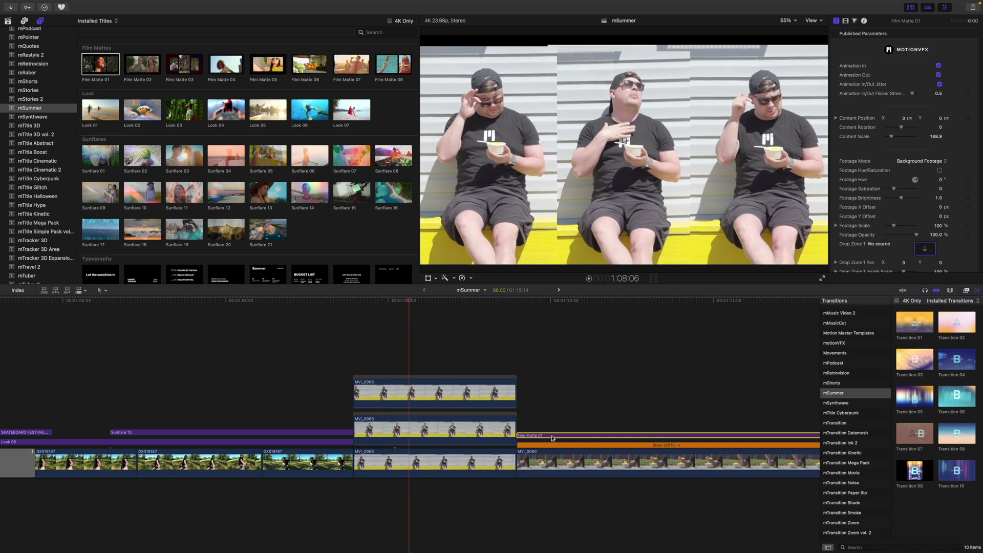
{"action": "left_click_drag", "start_coordinate": [552, 434], "coordinate": [390, 355]}
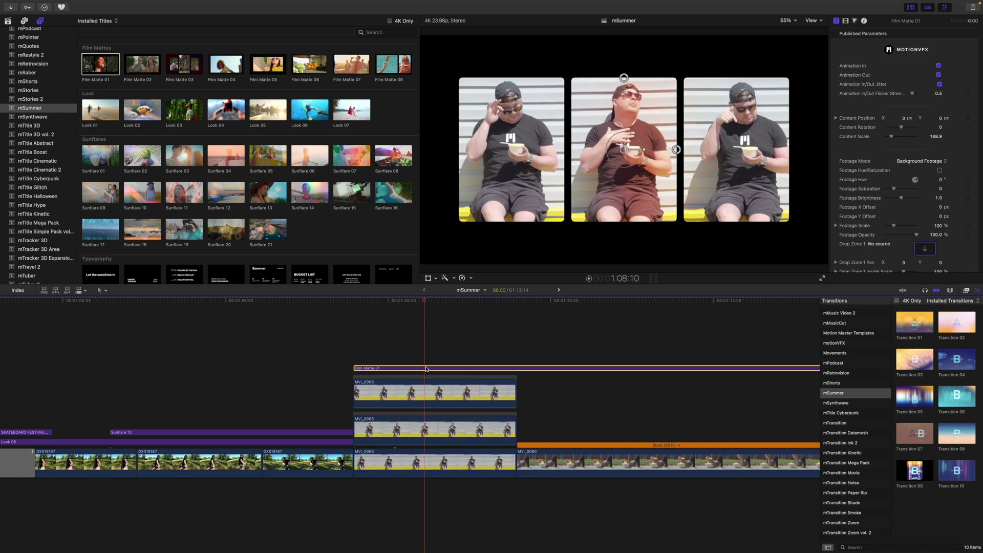
{"action": "left_click", "coordinate": [939, 66]}
{"action": "left_click", "coordinate": [939, 74]}
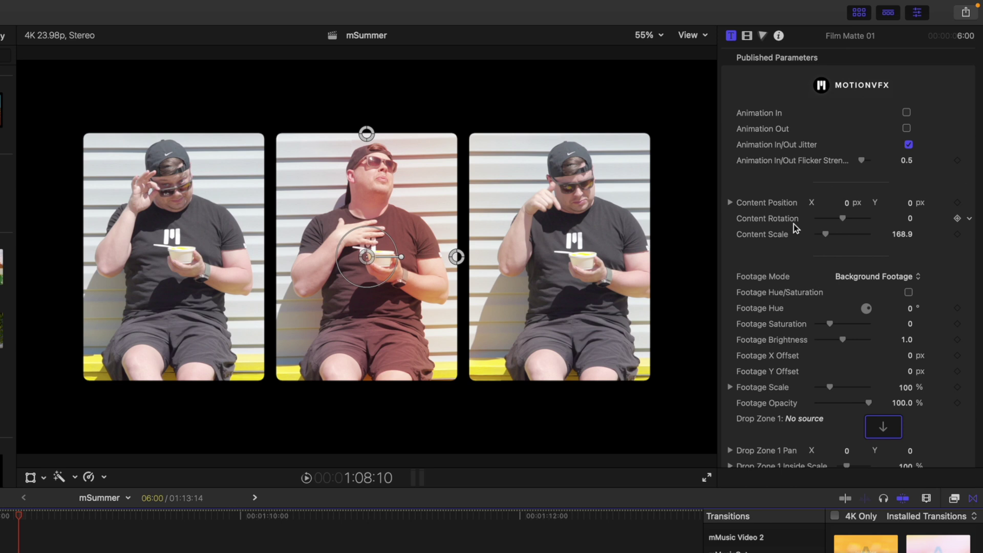
Step: Try the Drop Zone footage mode on Film Matte 01, and return it to Background Footage
{"action": "scroll", "coordinate": [794, 224], "scroll_direction": "down", "scroll_amount": 5}
{"action": "scroll", "coordinate": [791, 205], "scroll_direction": "up", "scroll_amount": 3}
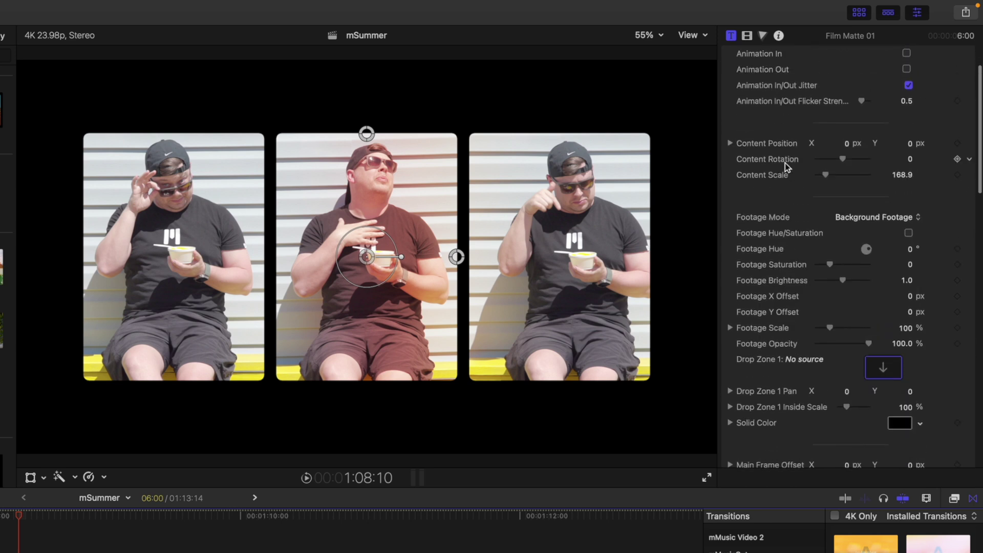
{"action": "scroll", "coordinate": [785, 163], "scroll_direction": "down", "scroll_amount": 5}
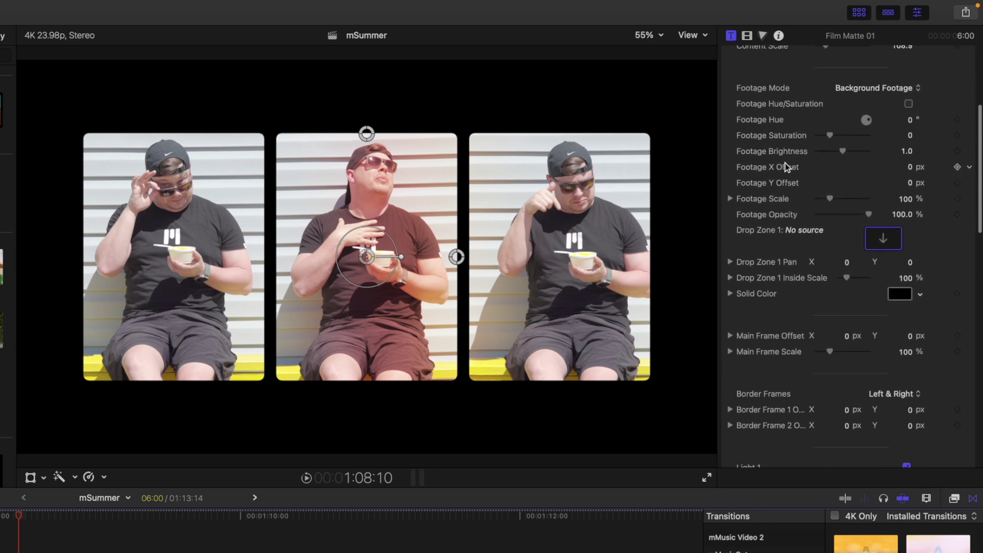
{"action": "left_click", "coordinate": [889, 87]}
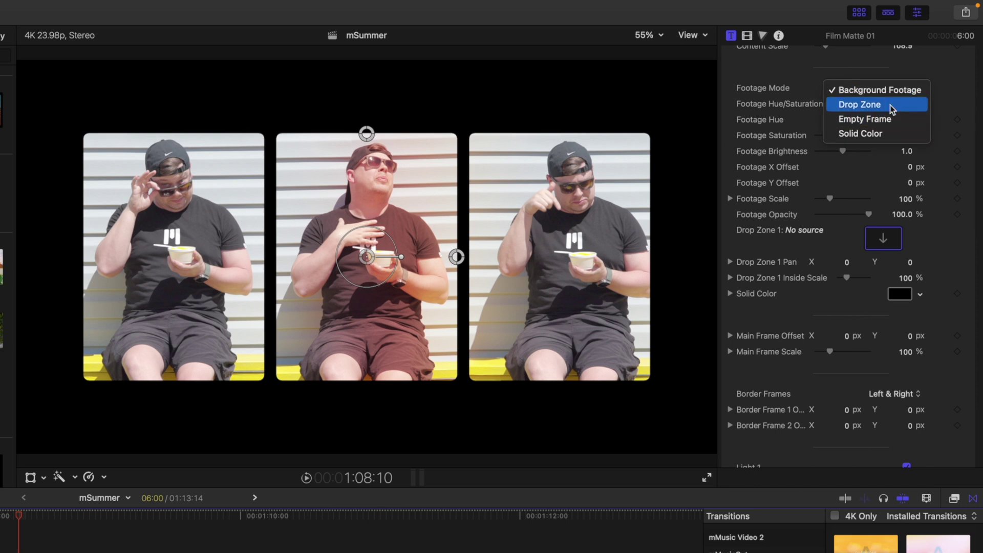
{"action": "left_click", "coordinate": [892, 105]}
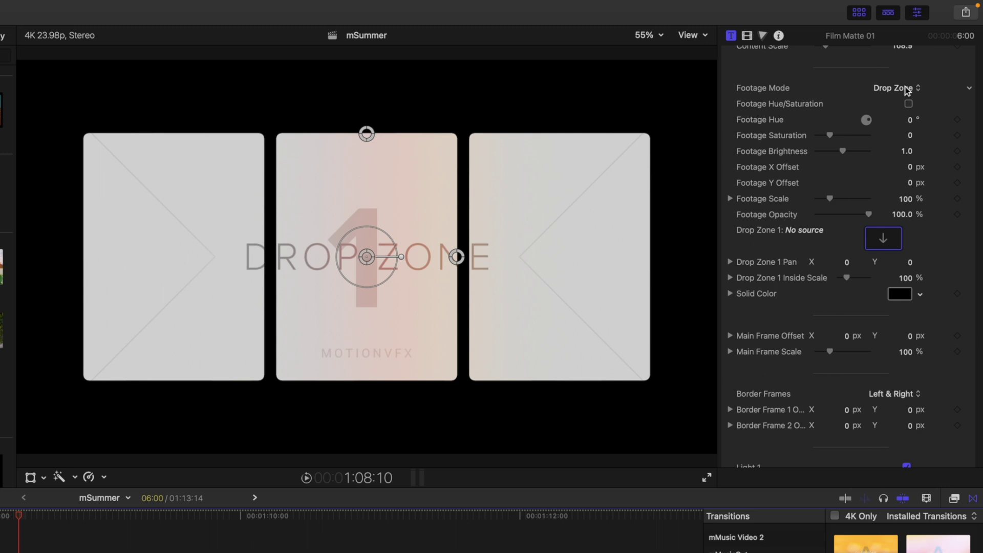
{"action": "left_click", "coordinate": [908, 91]}
{"action": "left_click", "coordinate": [909, 73]}
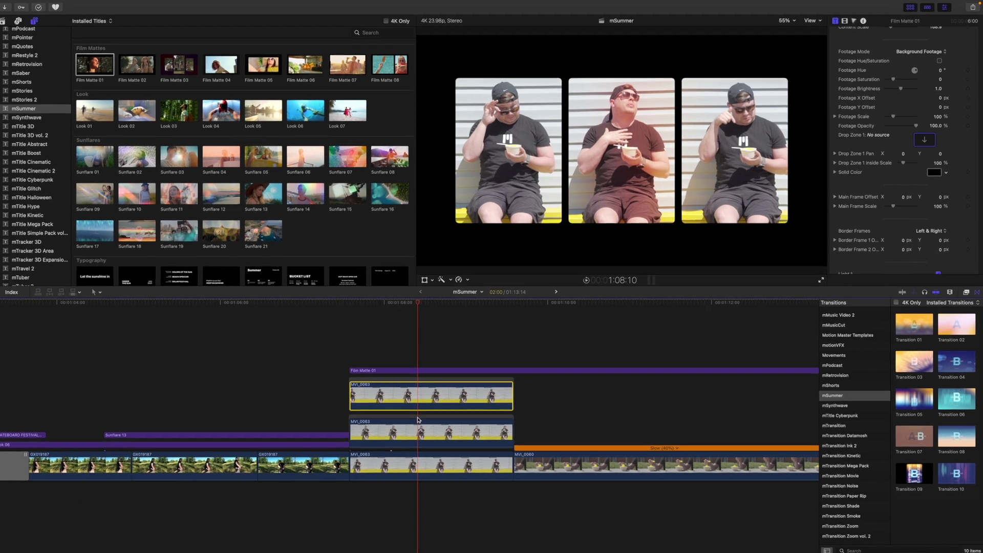
Step: Disable and re-enable each of the three stacked MVI_0083 clips to check which frame it fills, and reselect Film Matte 01
{"action": "key", "text": "v"}
{"action": "key", "text": "v"}
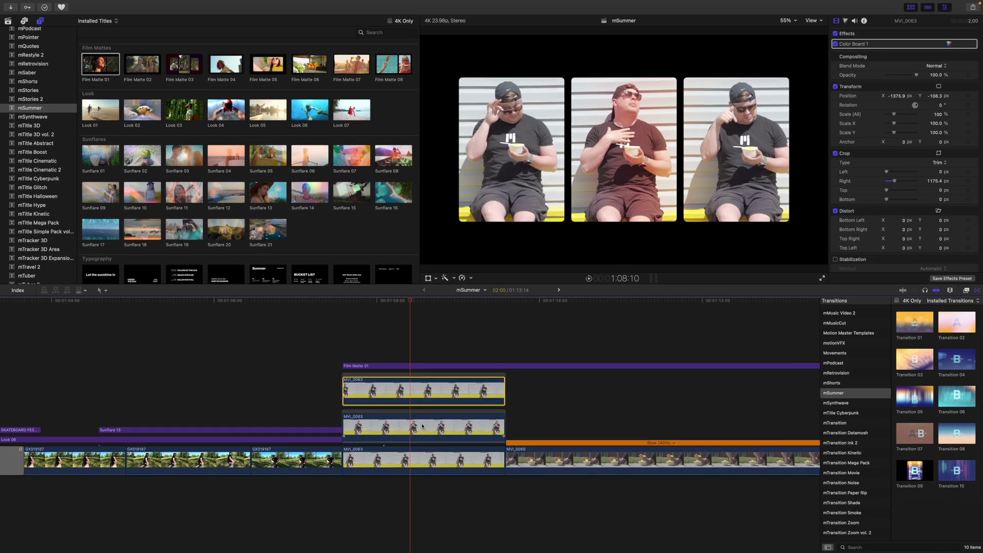
{"action": "left_click", "coordinate": [423, 426]}
{"action": "key", "text": "v"}
{"action": "key", "text": "v"}
{"action": "left_click", "coordinate": [424, 455]}
{"action": "key", "text": "v"}
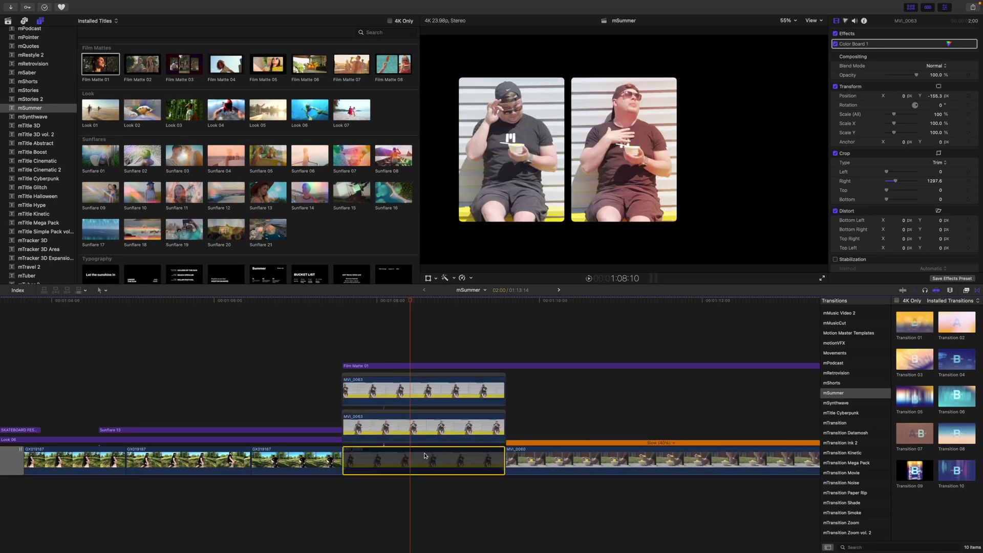
{"action": "key", "text": "v"}
{"action": "left_click", "coordinate": [413, 334]}
{"action": "left_click", "coordinate": [411, 366]}
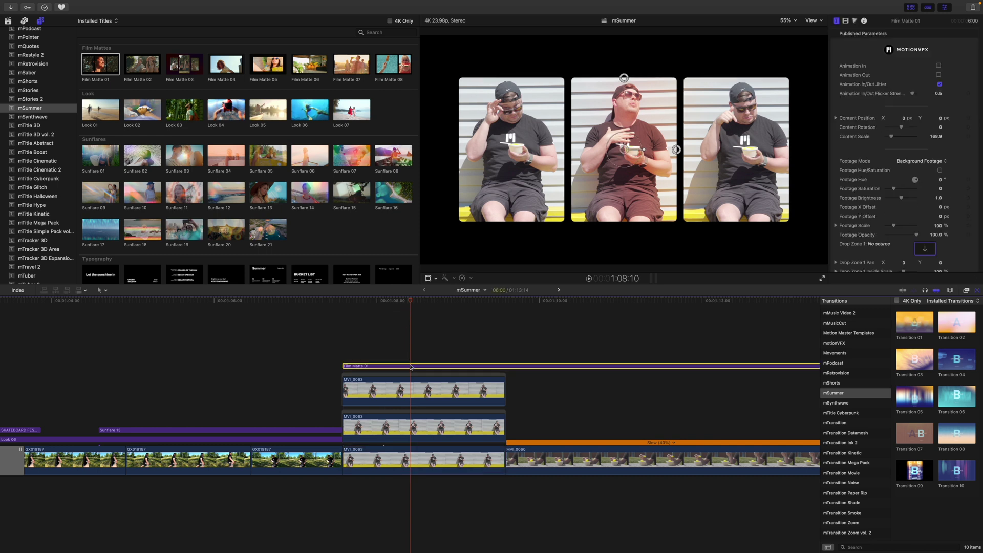